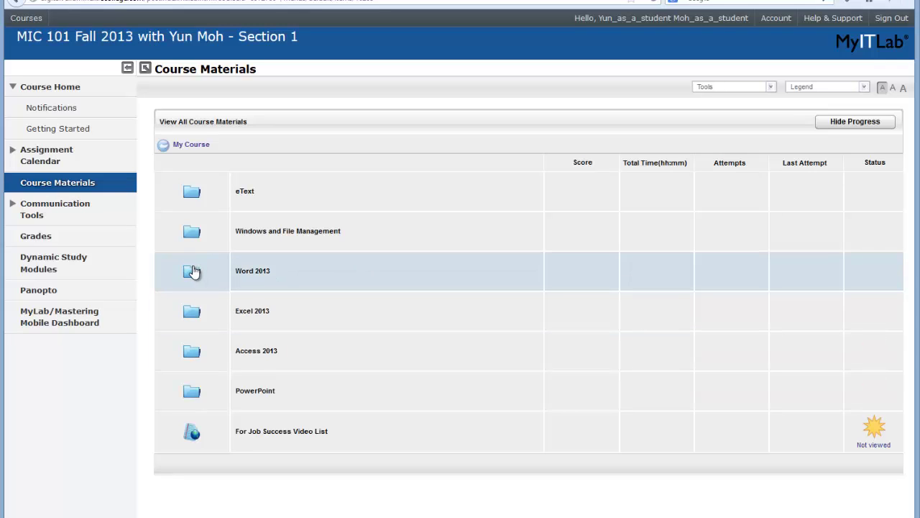
- Open Word Chapter 1 Grader Project [Assessment 3] from the Word Chapter 1 folder within Word 2013
click(193, 272)
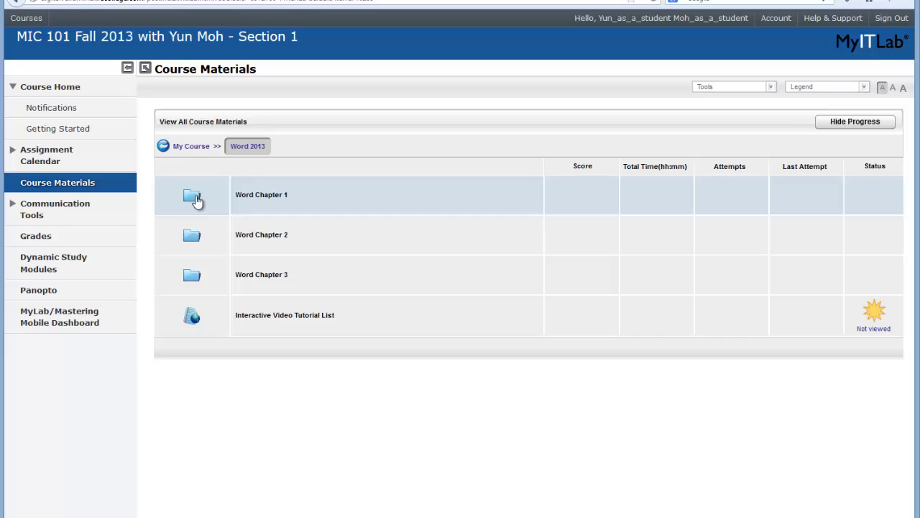
click(194, 199)
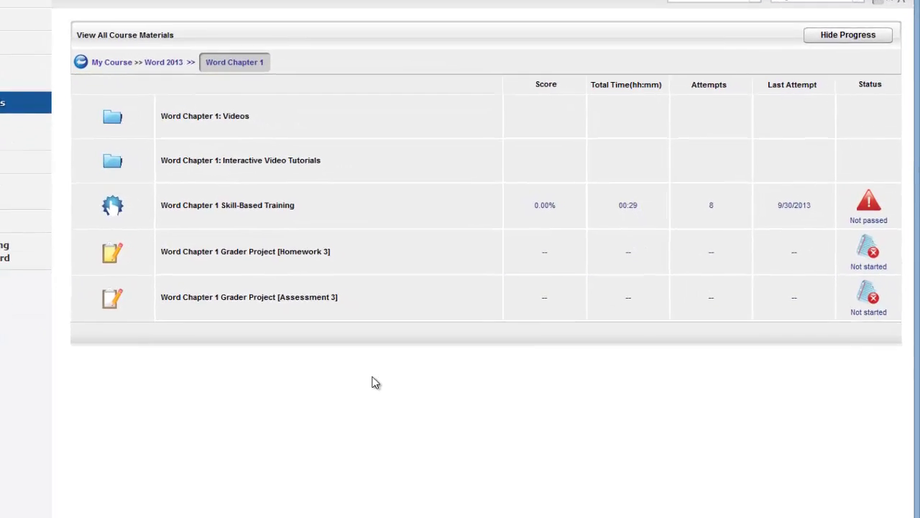
click(353, 296)
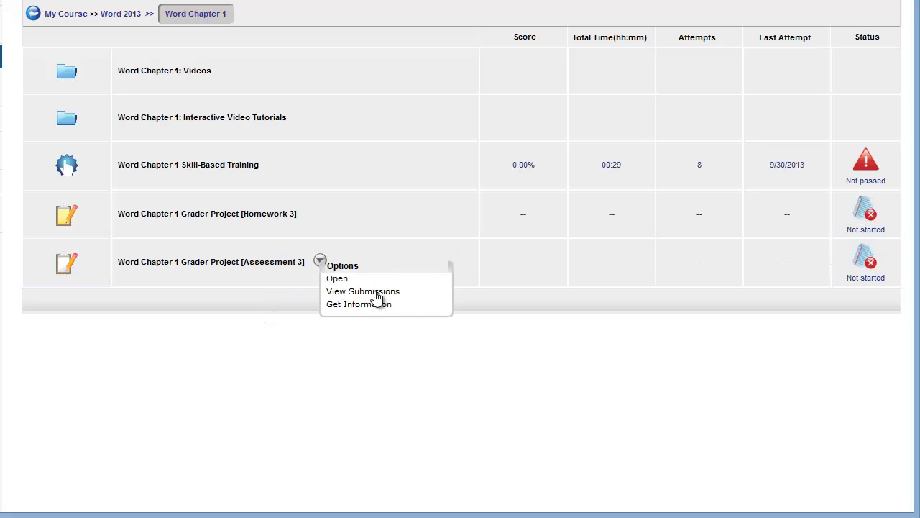
click(353, 281)
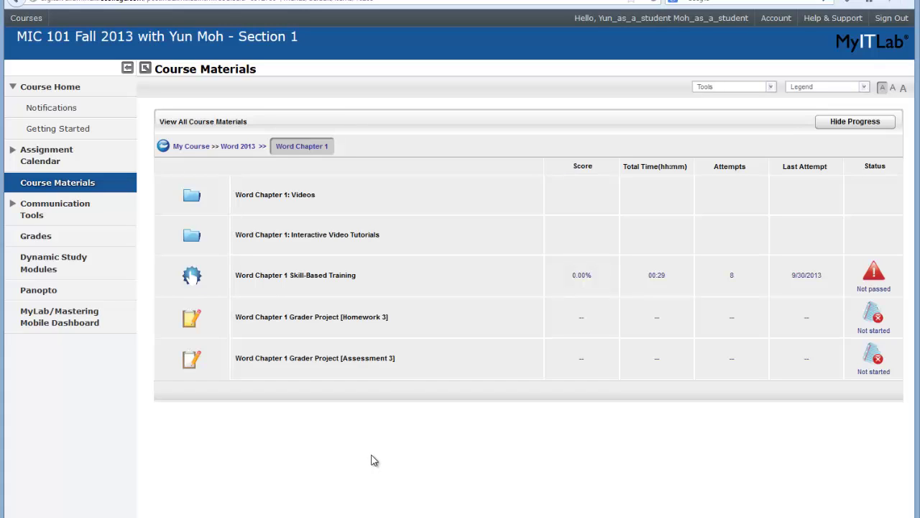
mouse_move(380, 360)
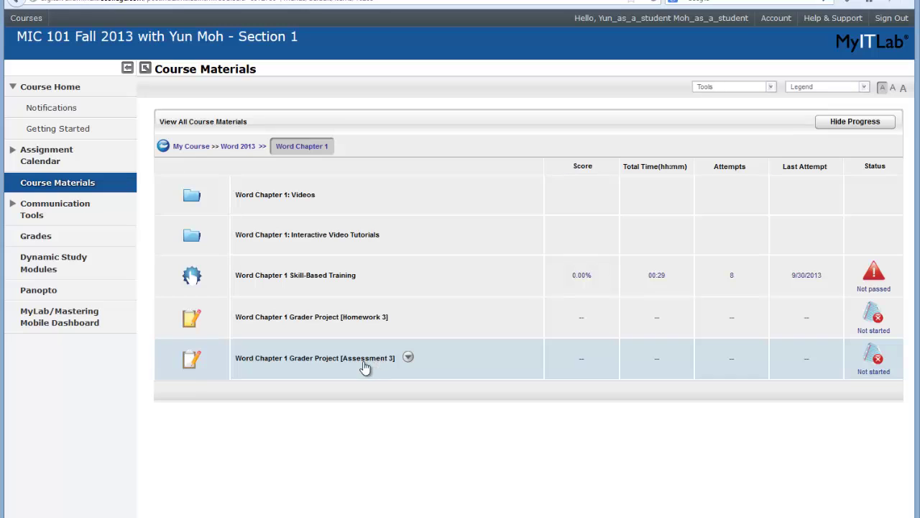
mouse_move(146, 517)
click(212, 504)
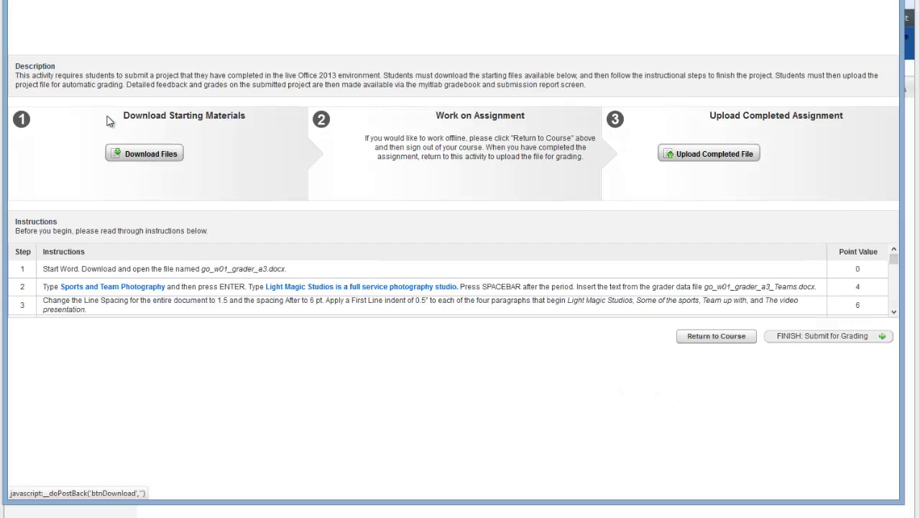
- Download all the project's starting files as a zip and save W_CH01_GOV1_A3.zip to disk
click(156, 158)
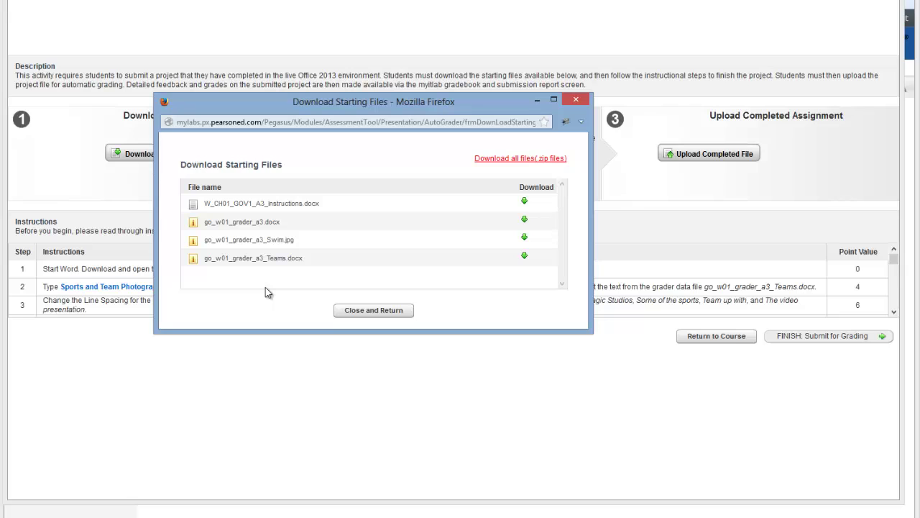
click(478, 163)
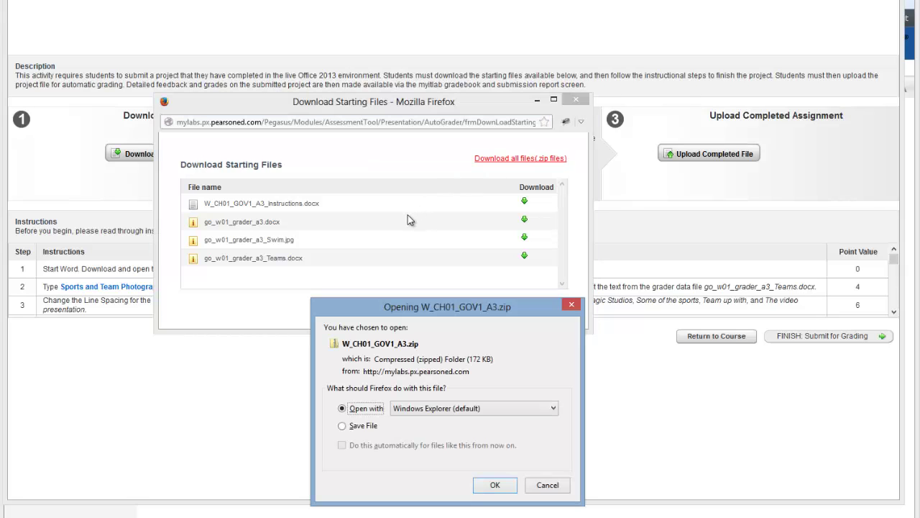
click(398, 426)
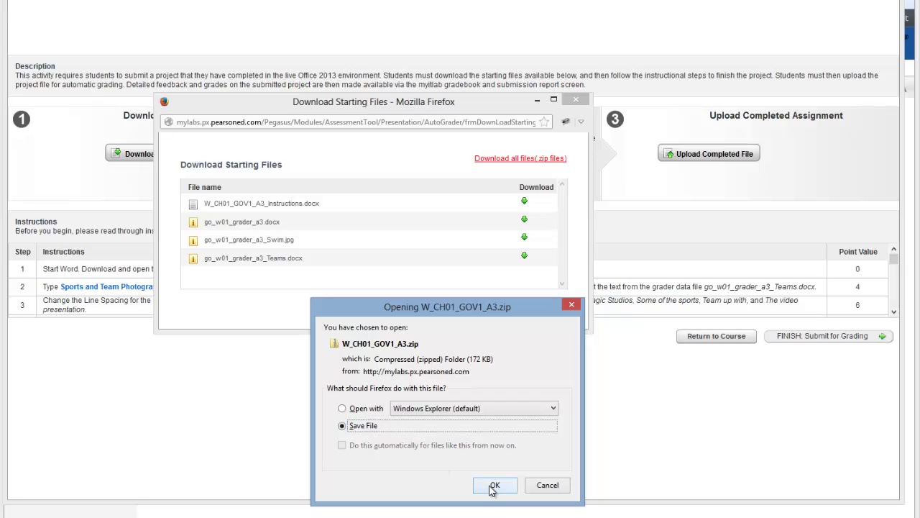
key(Return)
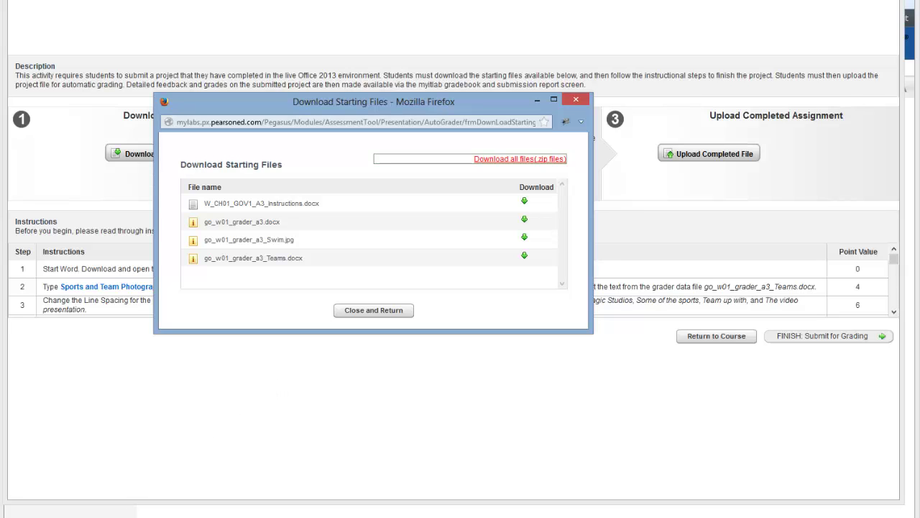
- Switch to File Explorer and cut the W_CH01_GOV1_A3 zip file from the Downloads folder
key(alt+Tab)
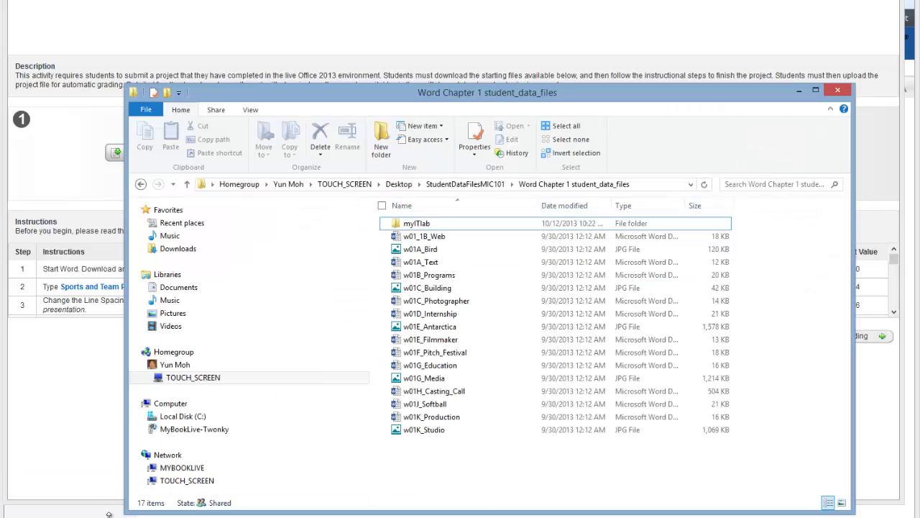
click(179, 249)
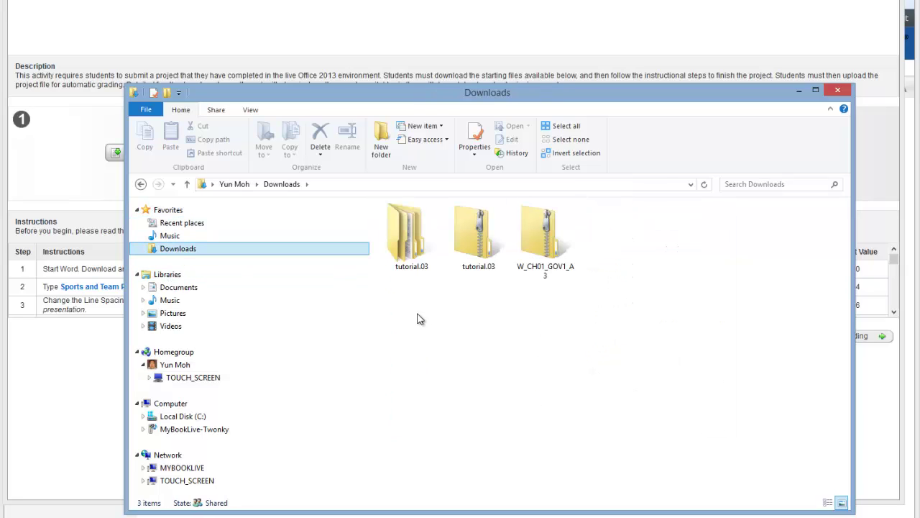
click(472, 345)
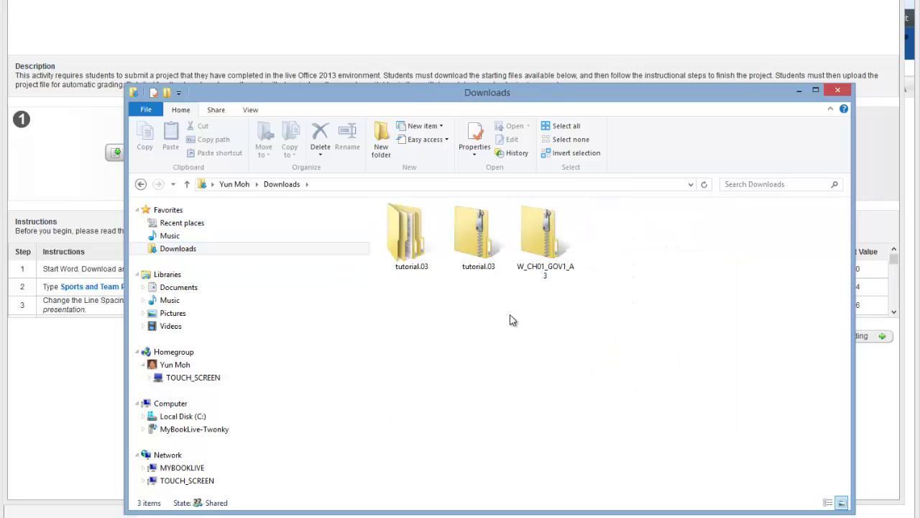
click(545, 277)
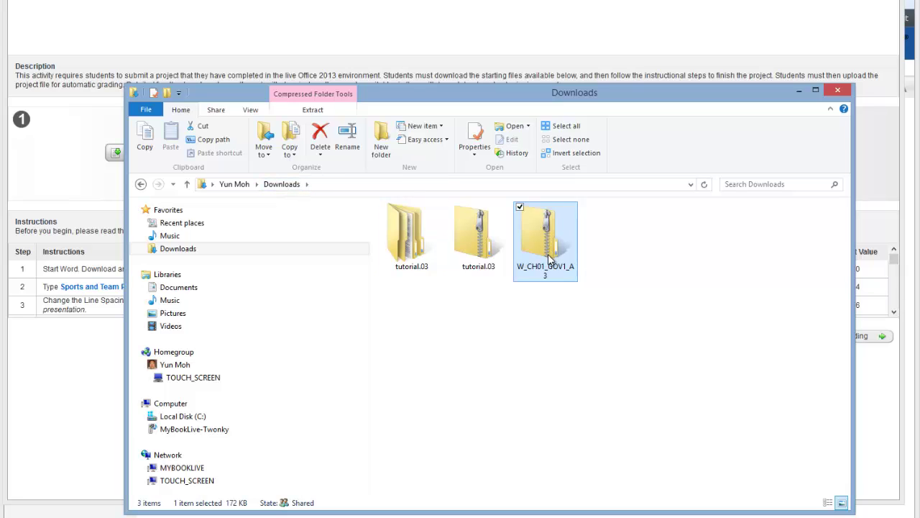
key(ctrl+c)
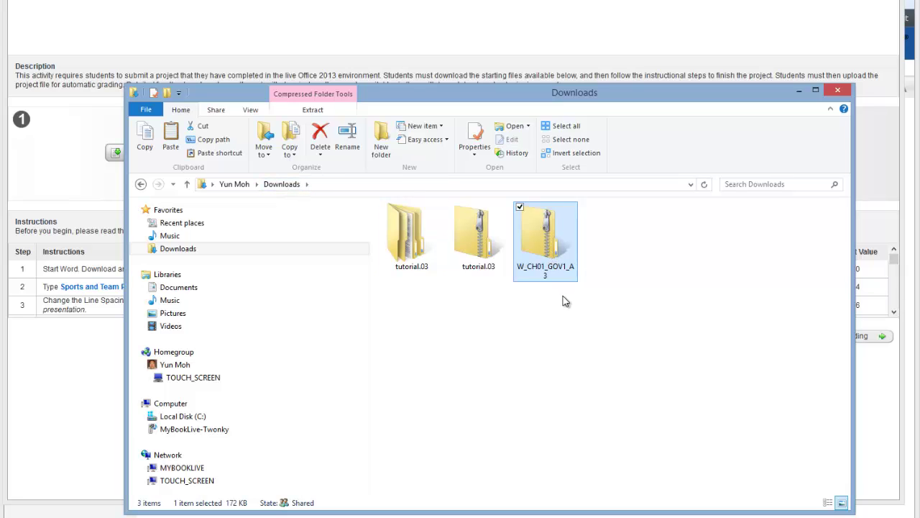
right_click(530, 227)
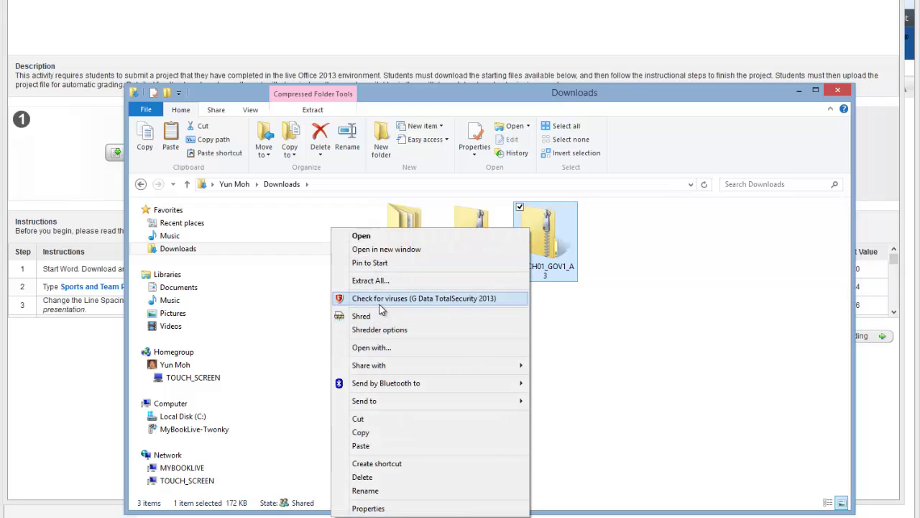
click(366, 420)
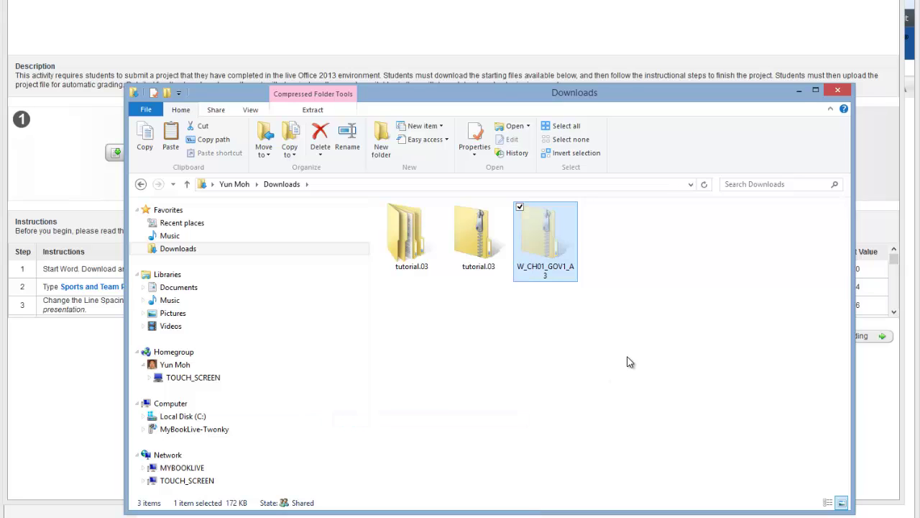
click(615, 361)
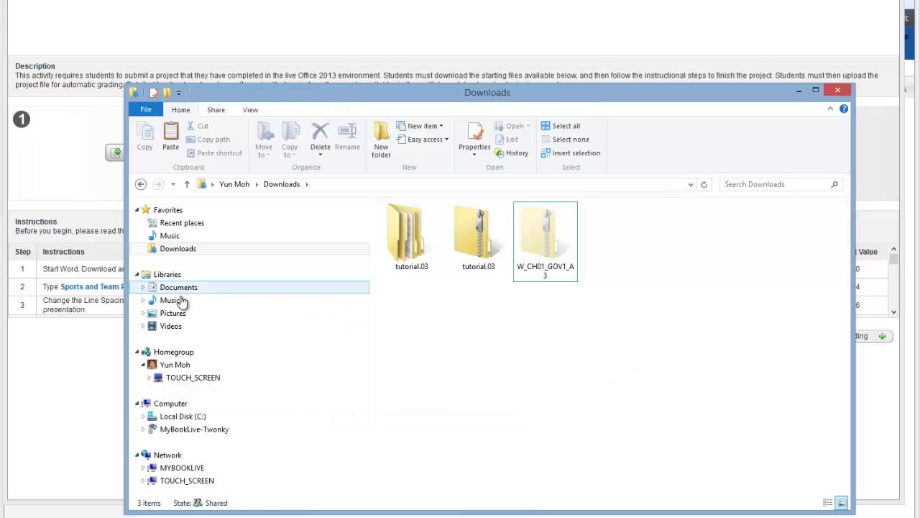
- Paste the zip file into Word Chapter 1 student_data_files, inside StudentDataFilesMIC101 on the Desktop
click(175, 365)
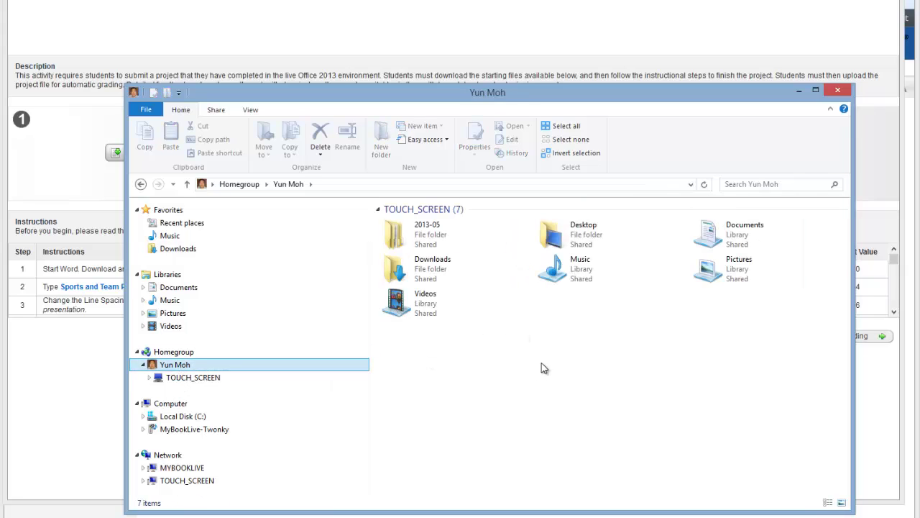
click(561, 231)
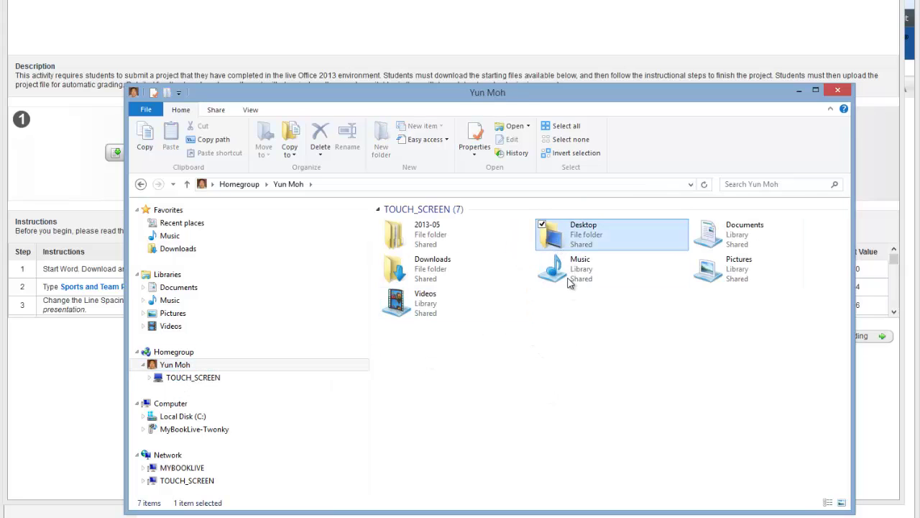
double_click(570, 234)
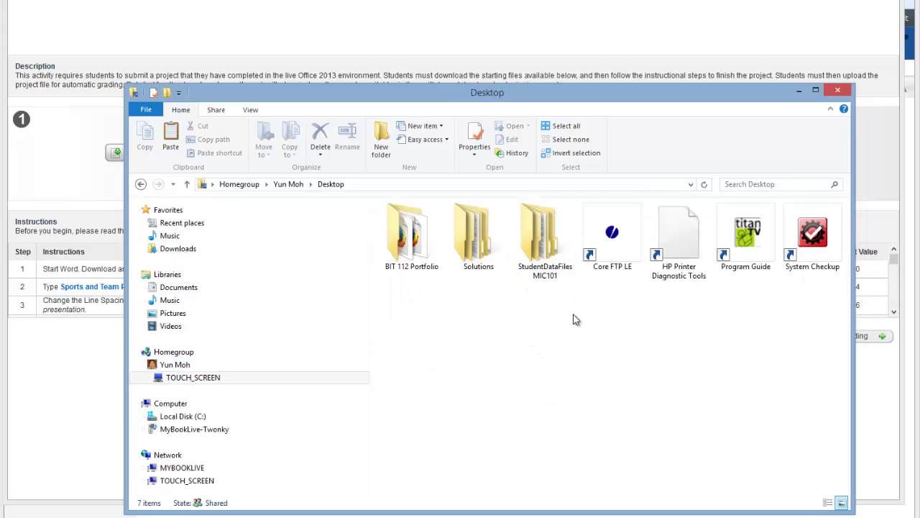
double_click(544, 248)
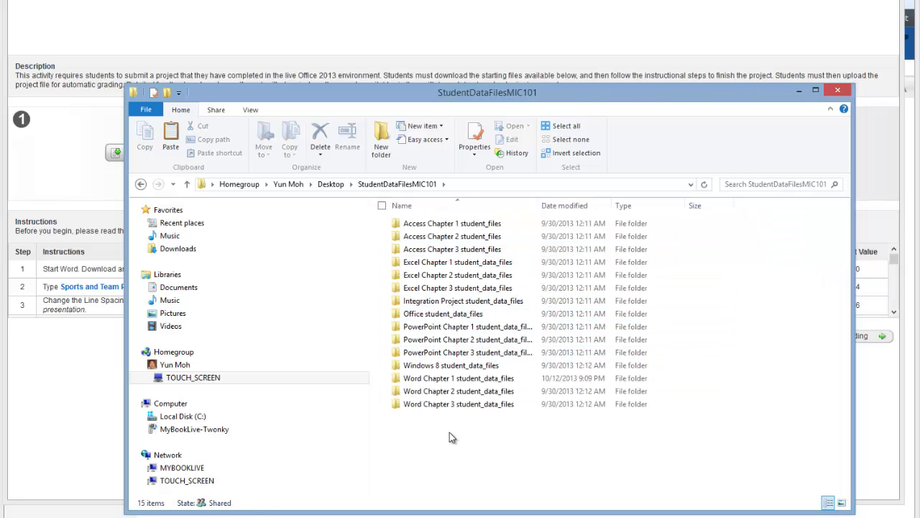
double_click(456, 378)
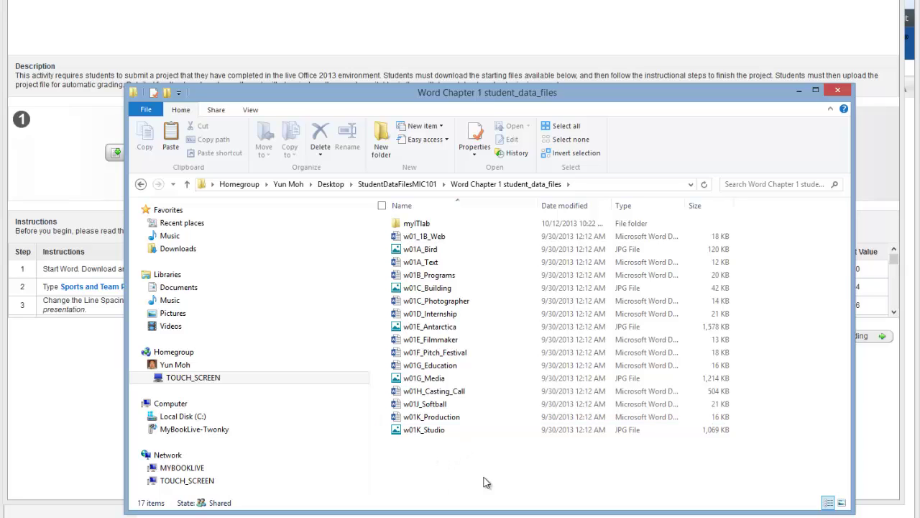
right_click(470, 452)
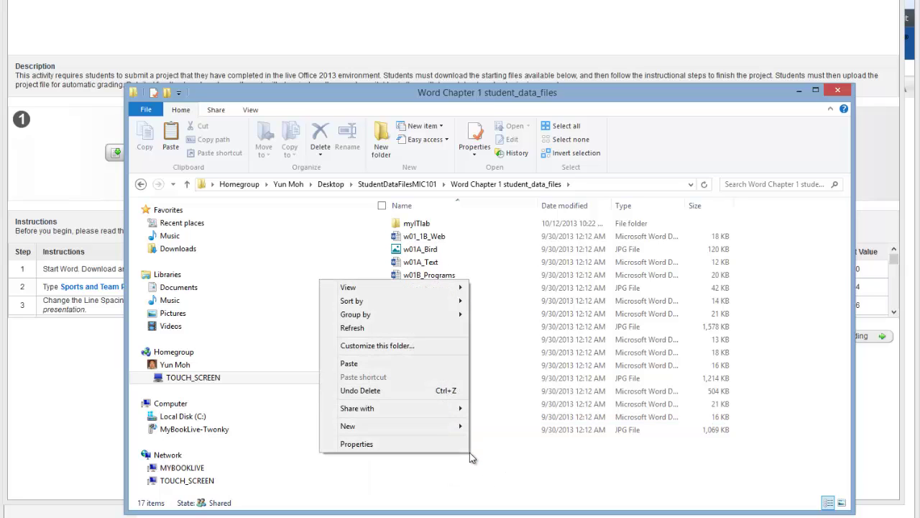
click(351, 364)
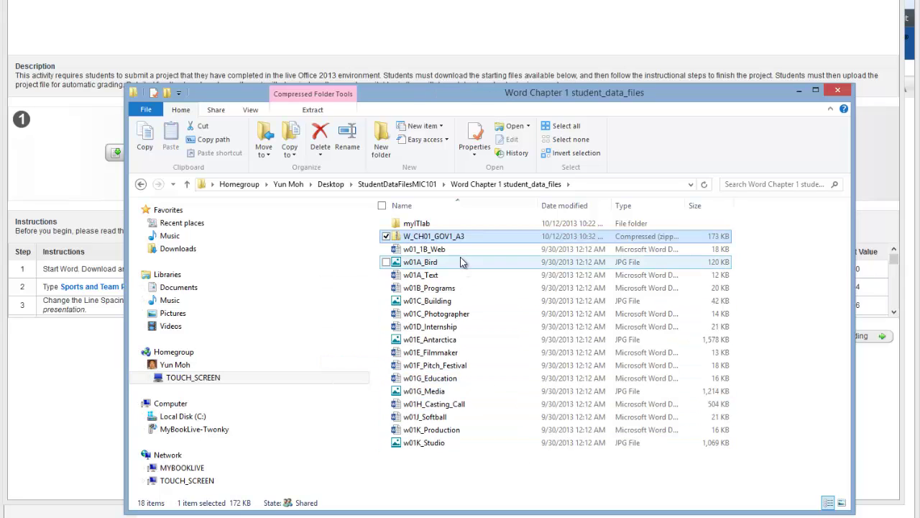
click(479, 483)
- Extract the W_CH01_GOV1_A3 zip to the suggested destination and open the extracted folder
click(434, 238)
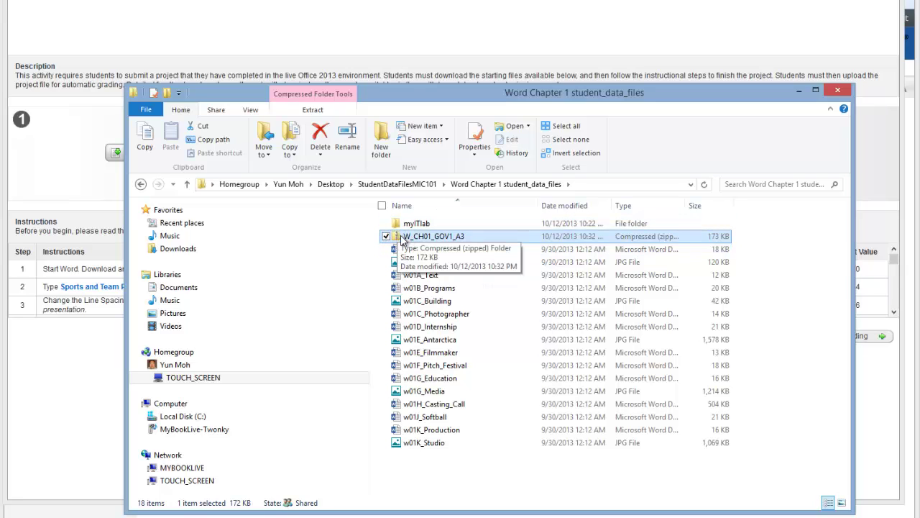
right_click(441, 240)
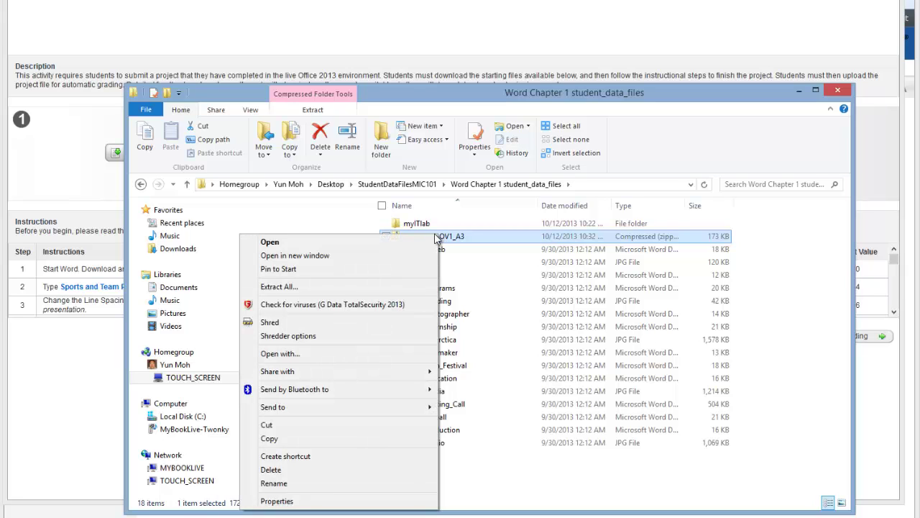
click(307, 288)
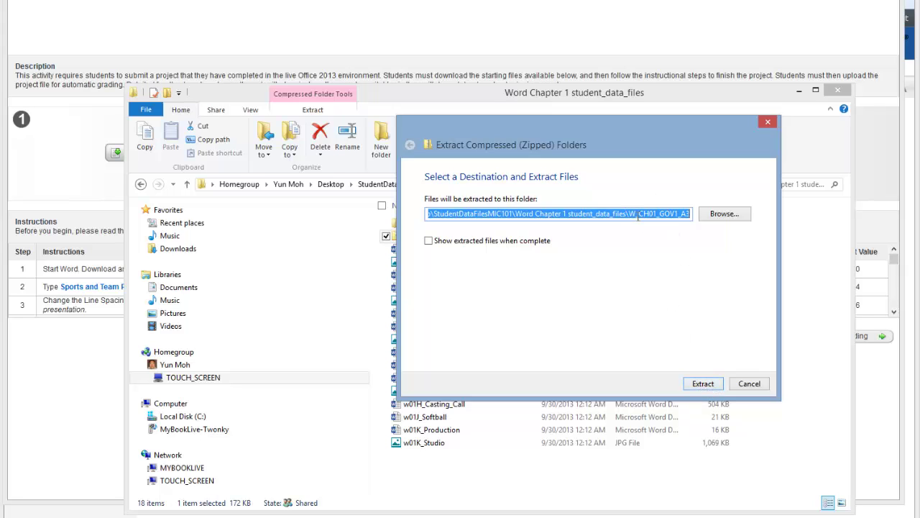
click(707, 384)
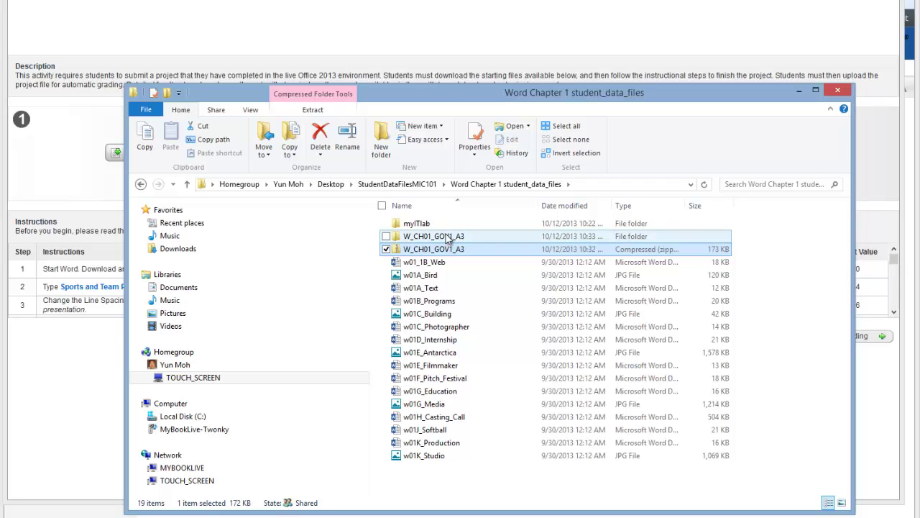
click(448, 238)
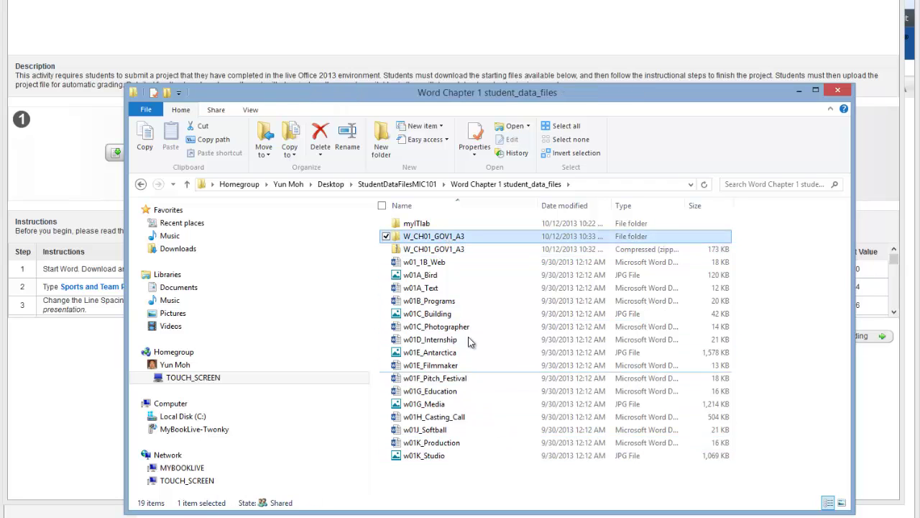
double_click(440, 237)
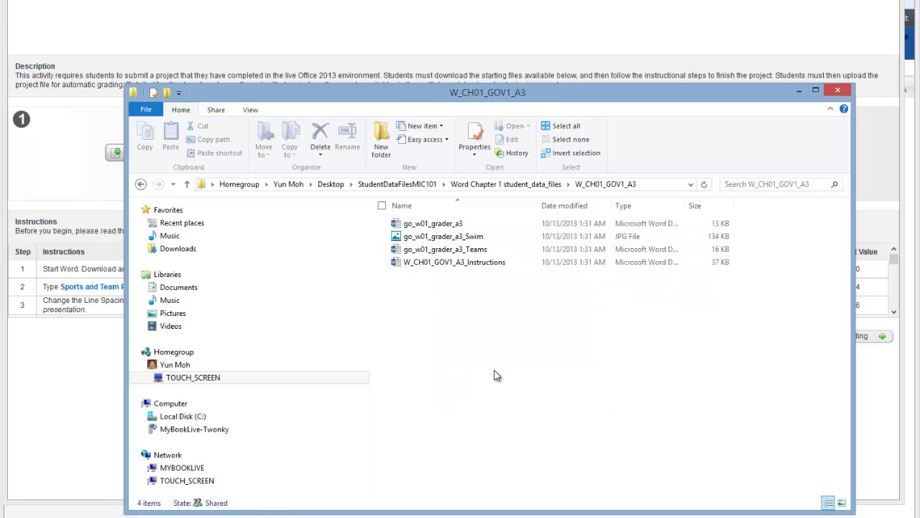
- Review the extracted project files, including W_CH01_GOV1_A3_Instructions, and select the go_w01_grader_a3 document
drag(529, 279, 445, 231)
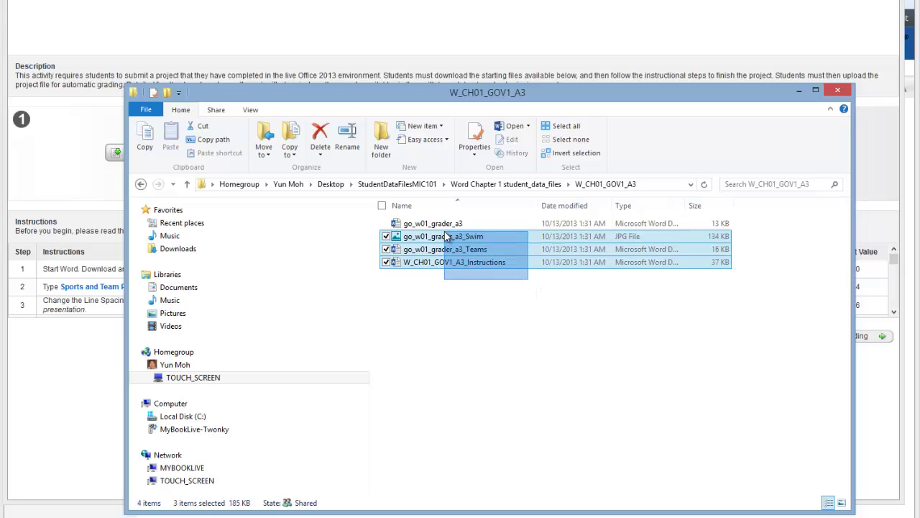
click(451, 345)
drag(523, 268, 450, 220)
click(489, 338)
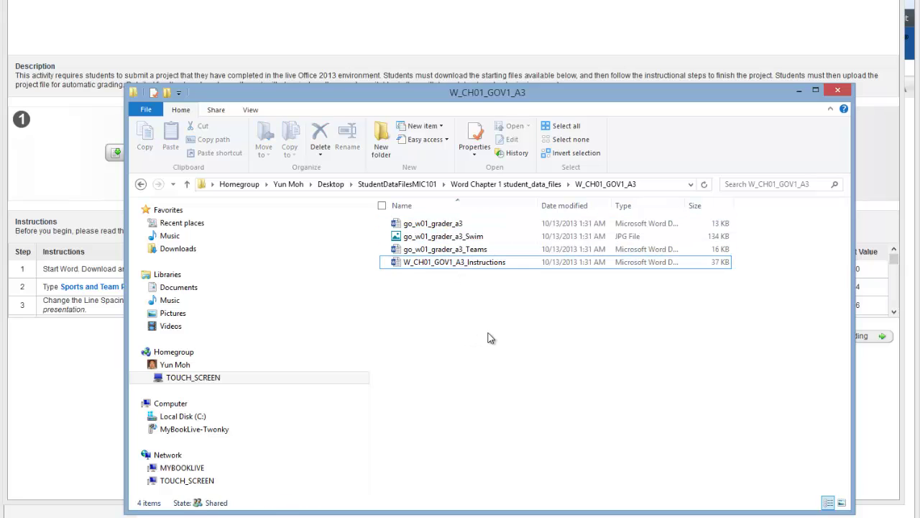
click(479, 264)
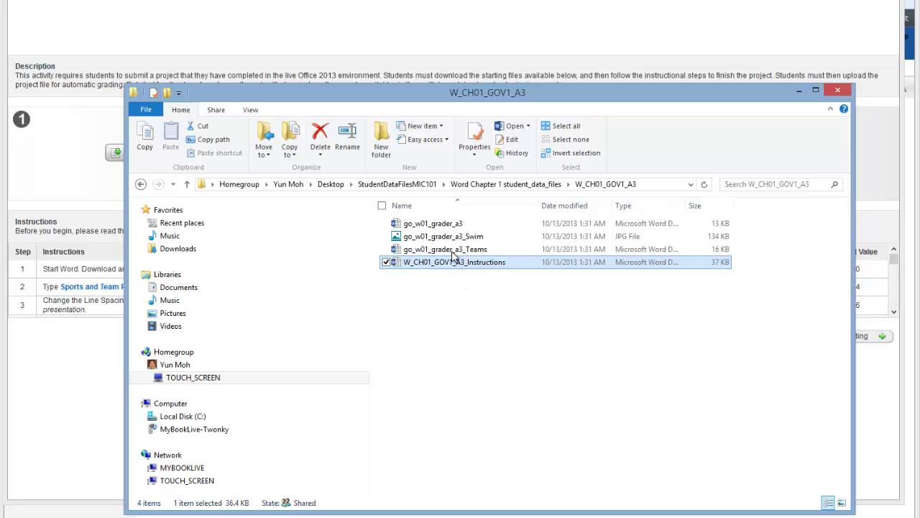
click(449, 226)
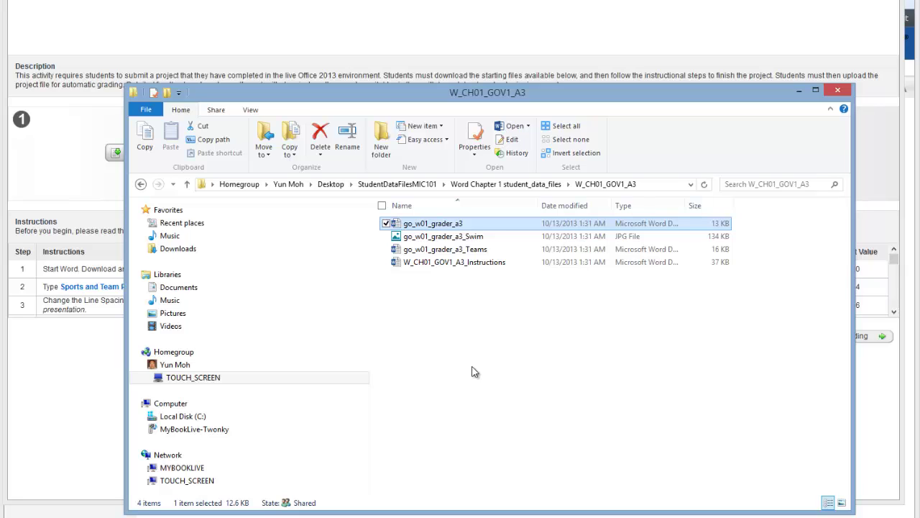
- Open the W_CH01_GOV1_A3_Instructions document and move its window to the edge of the desktop
click(474, 371)
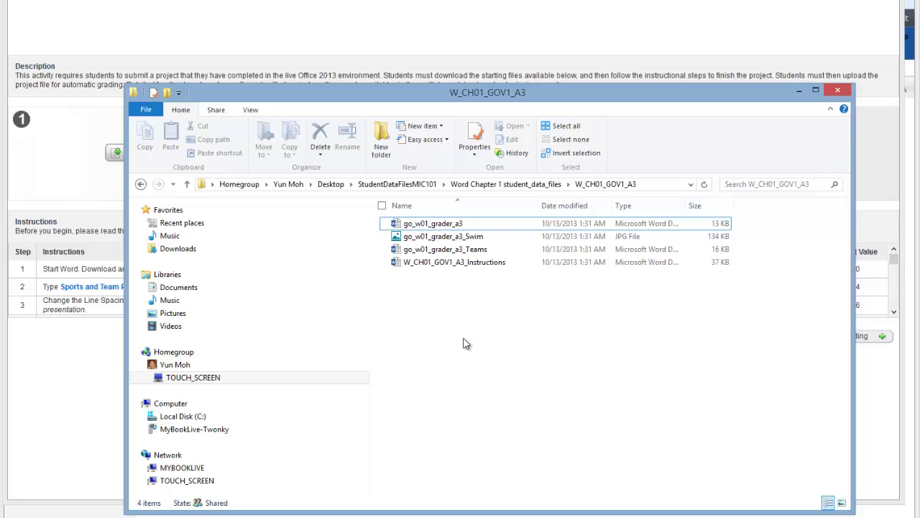
double_click(439, 263)
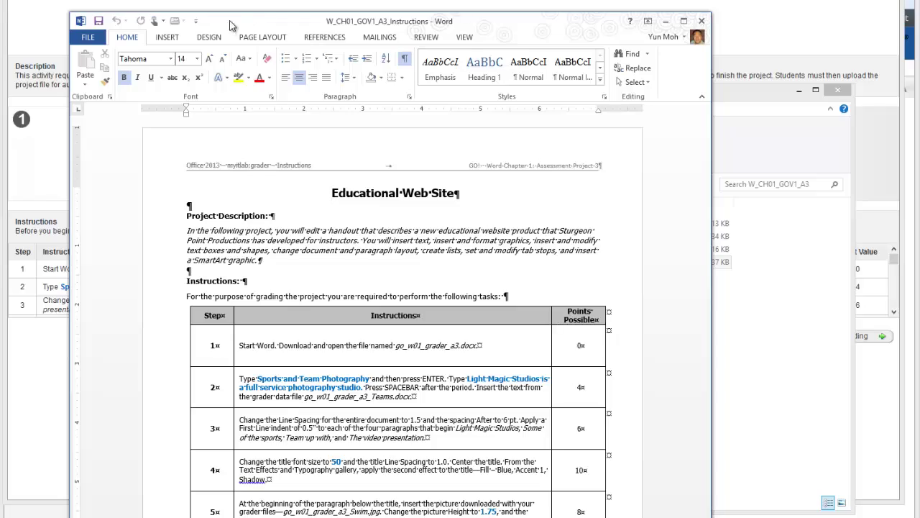
drag(231, 22, 0, 0)
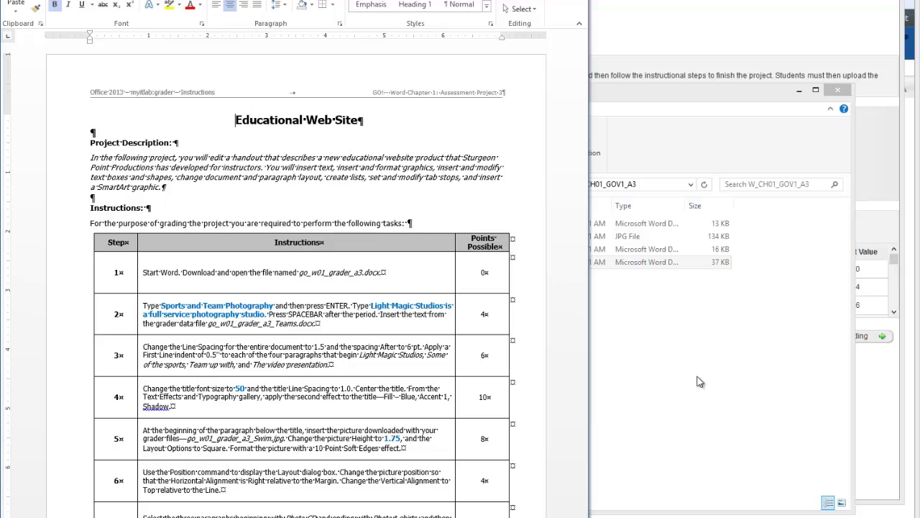
- Open the go_w01_grader_a3 document from the project folder and place its window beside the instructions document
click(700, 382)
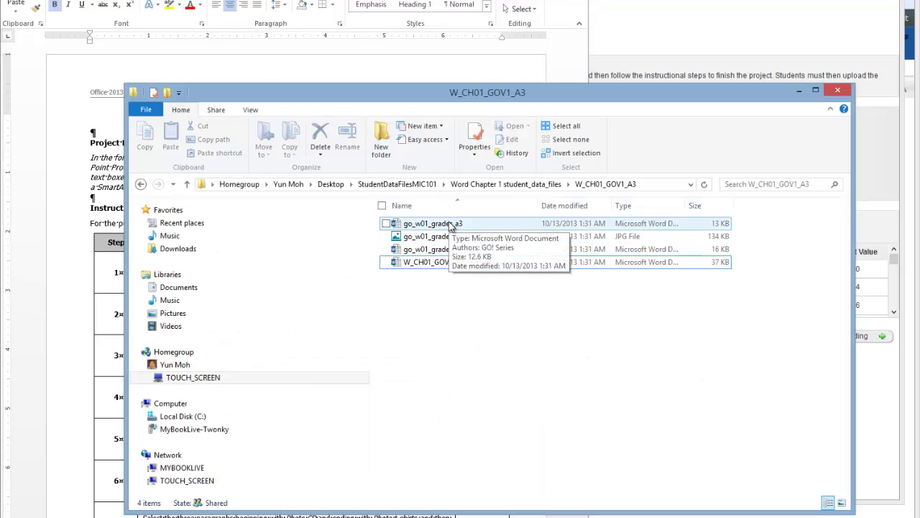
double_click(450, 227)
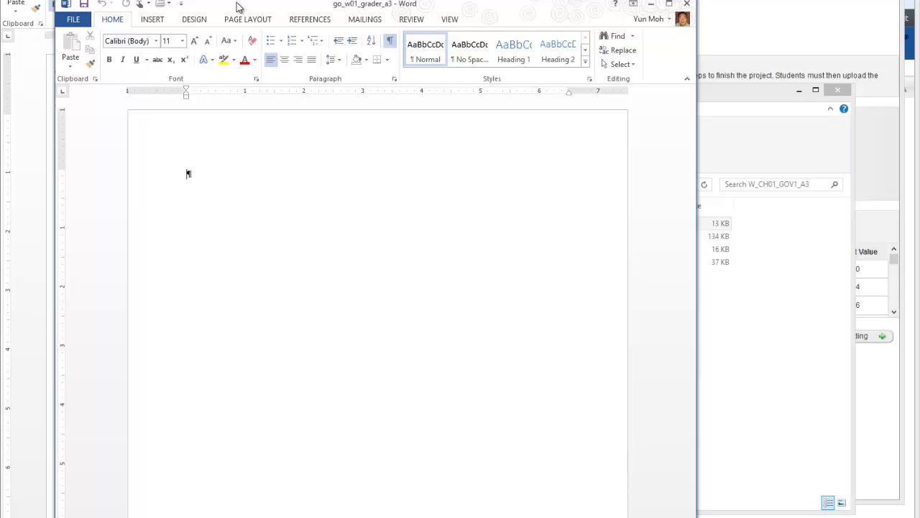
drag(239, 7, 919, 191)
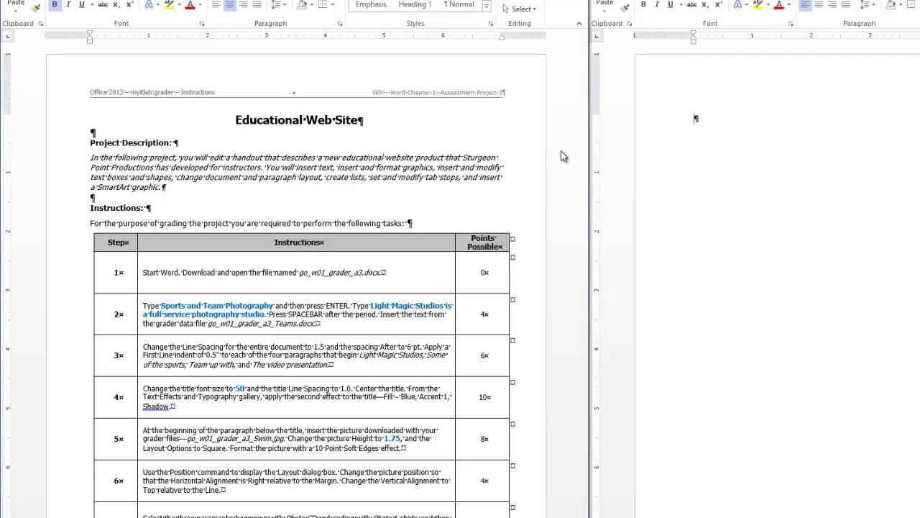
- Narrow the instructions window and reposition it so both Word documents are readable side by side
drag(591, 206, 491, 199)
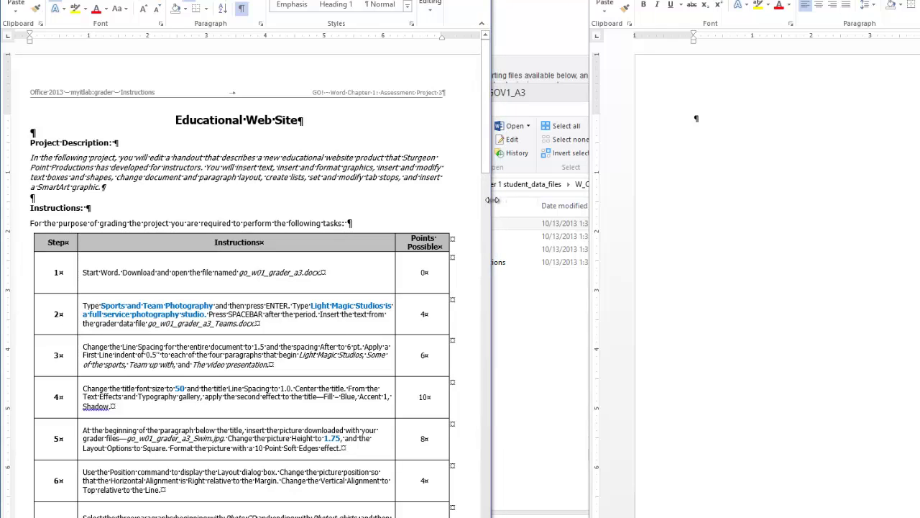
drag(590, 199, 457, 199)
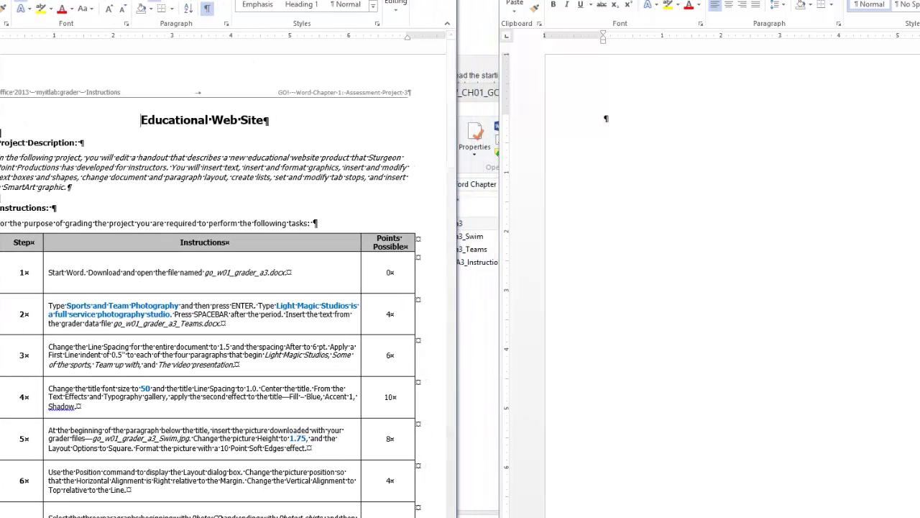
drag(288, 2, 307, 1)
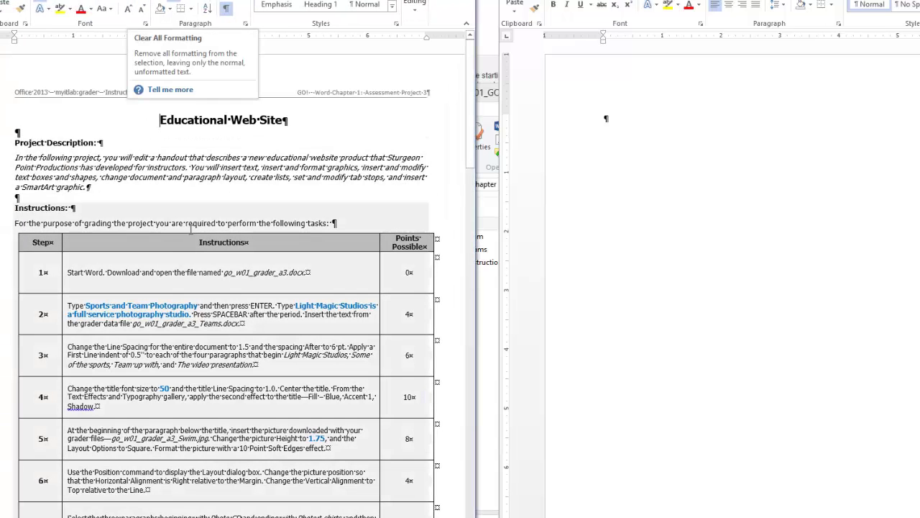
- Hide the paragraph and formatting marks in the instructions document
click(130, 279)
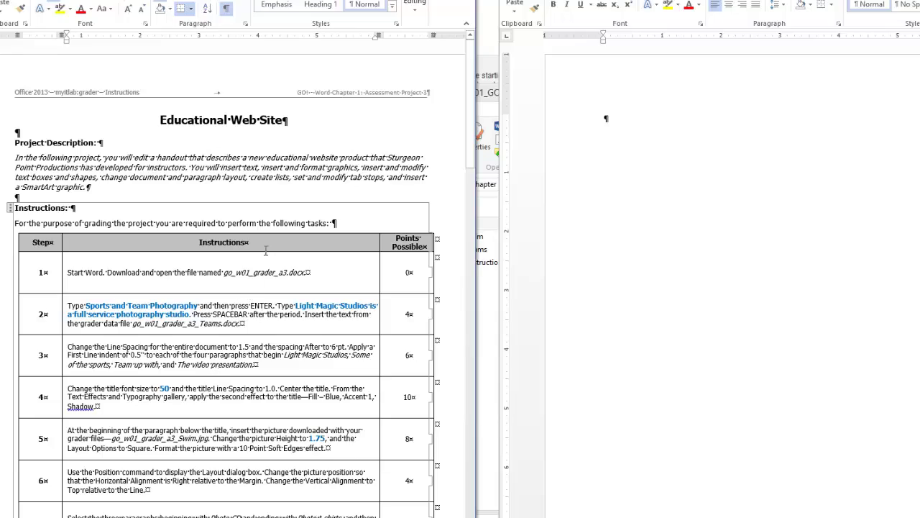
scroll(381, 216, down, 5)
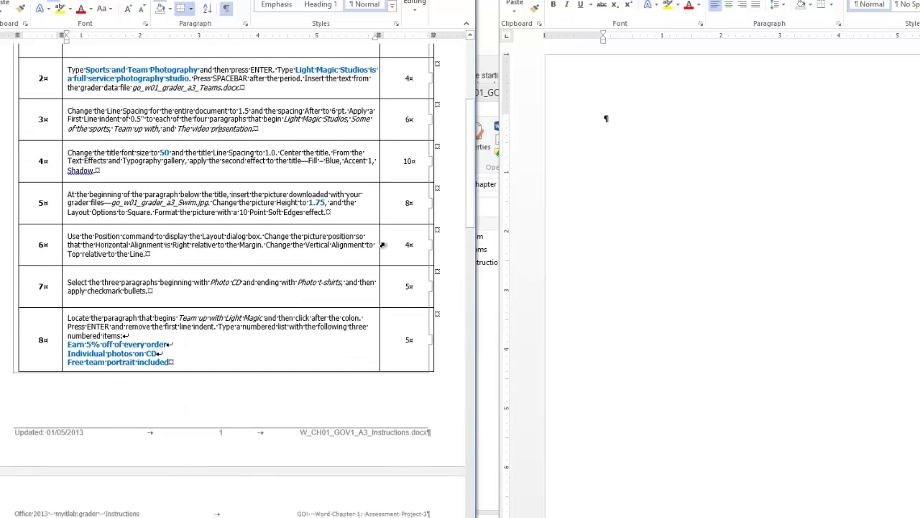
scroll(307, 297, up, 5)
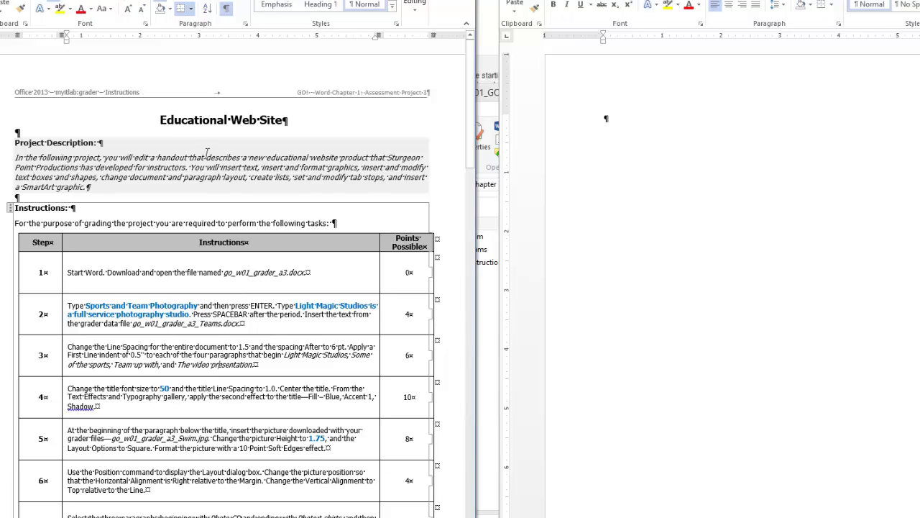
click(227, 13)
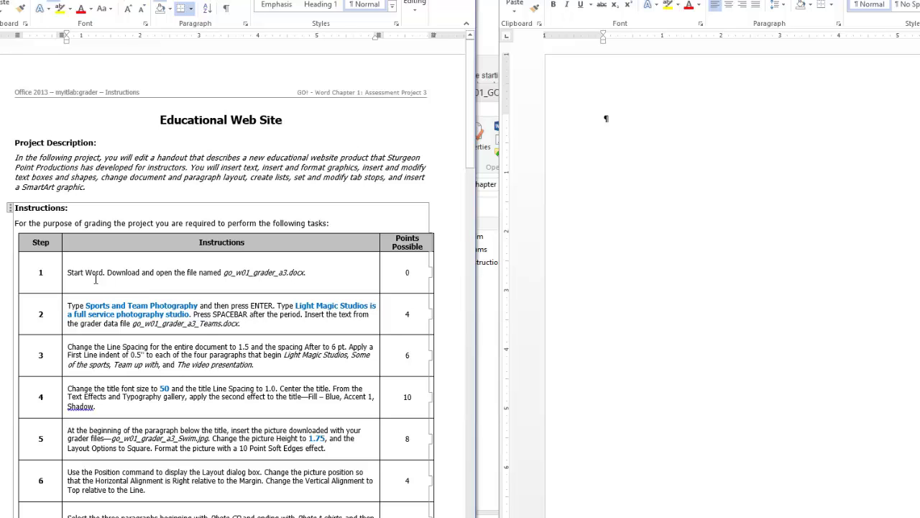
- Skim the whole instructions table through step 20 and return to its beginning
click(46, 275)
scroll(192, 380, down, 15)
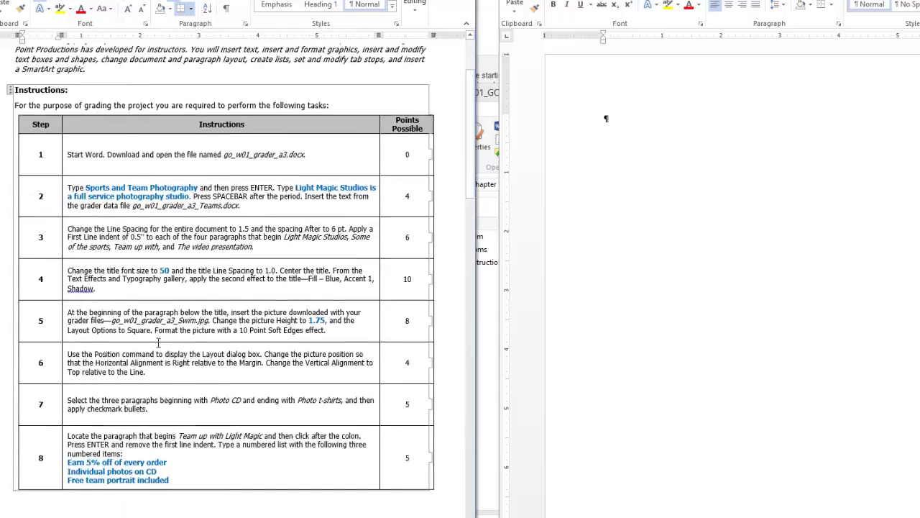
scroll(193, 382, down, 12)
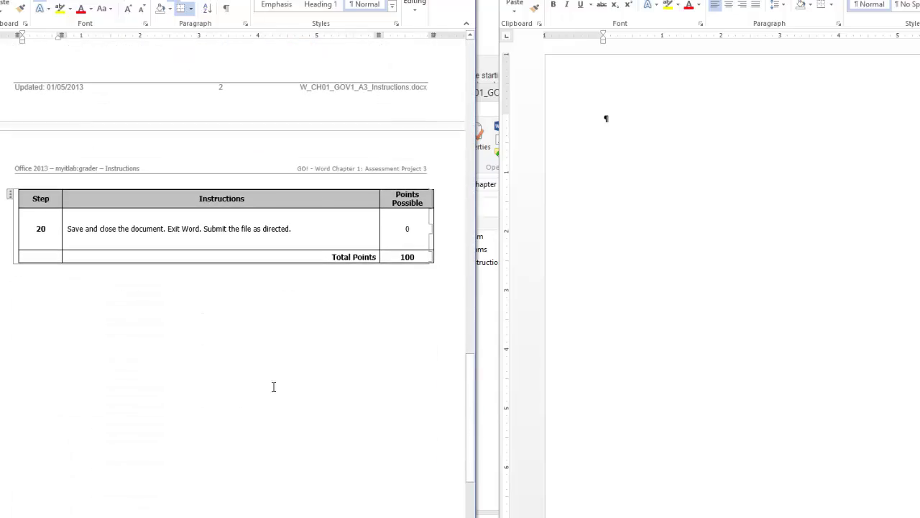
drag(473, 391, 473, 78)
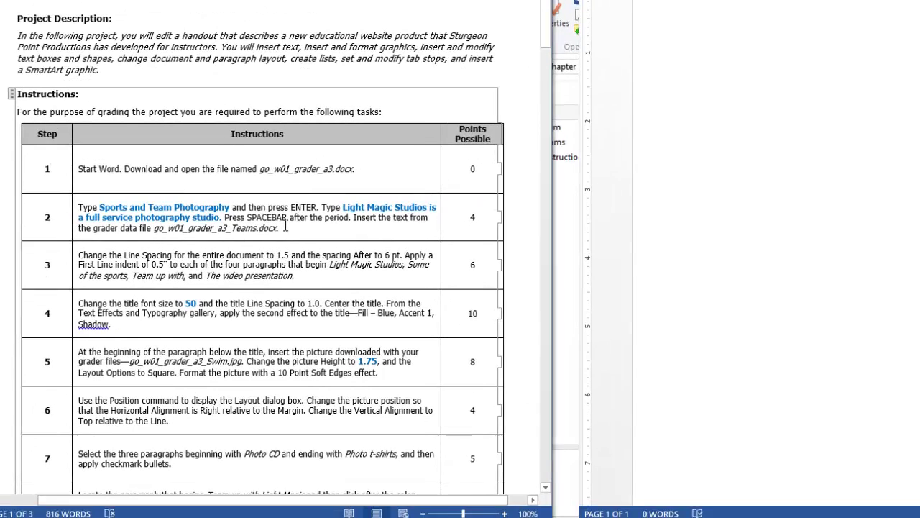
- Examine the tasks in instruction steps 1 to 4 together with the points possible for each
drag(240, 323, 214, 308)
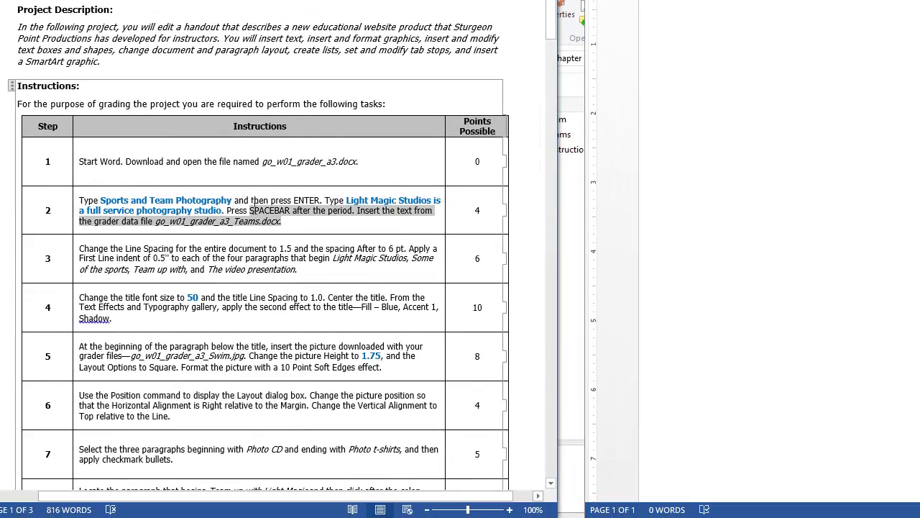
click(295, 226)
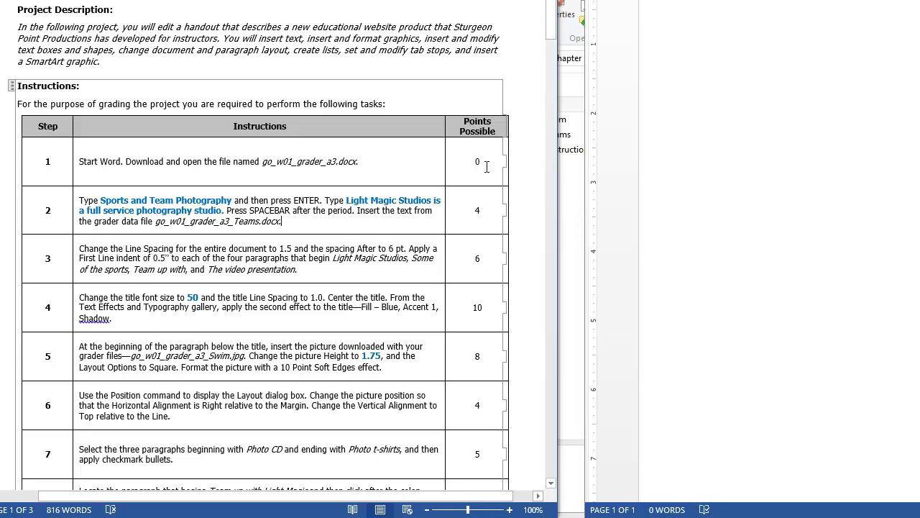
drag(480, 162, 461, 158)
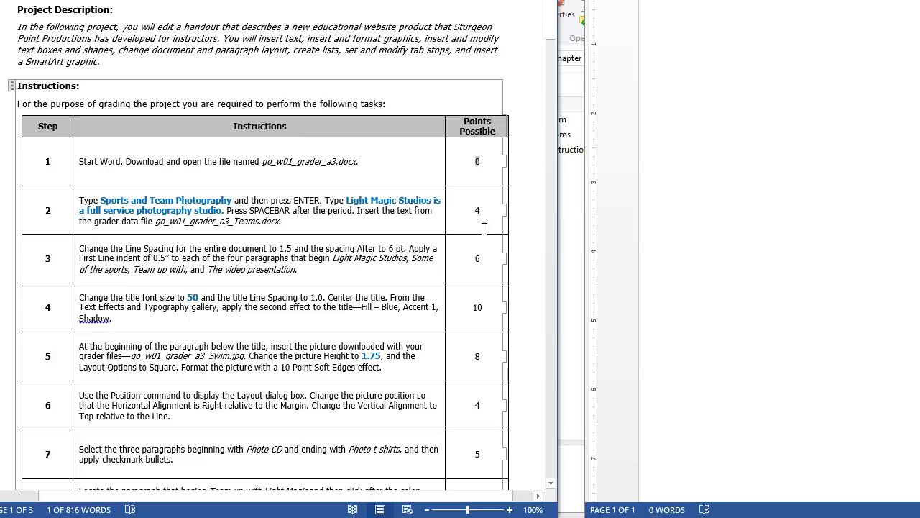
drag(485, 210, 475, 209)
drag(226, 210, 79, 201)
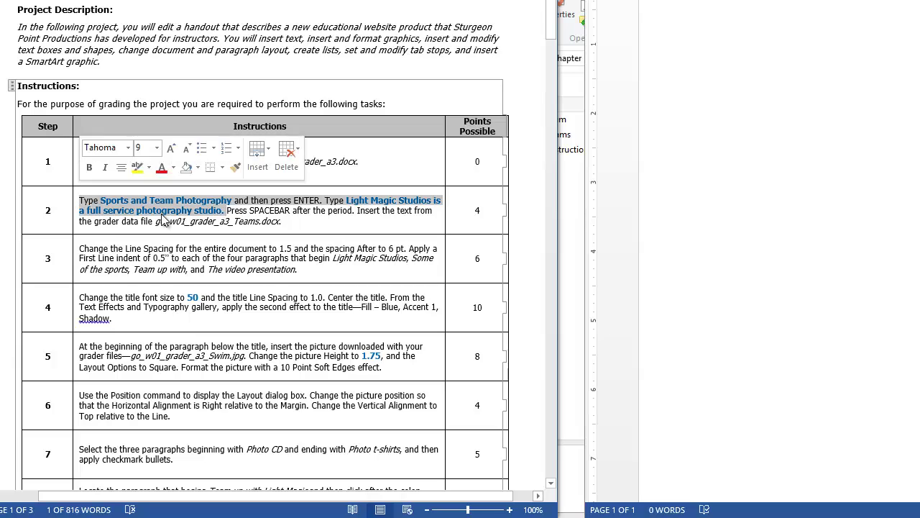
drag(281, 221, 231, 209)
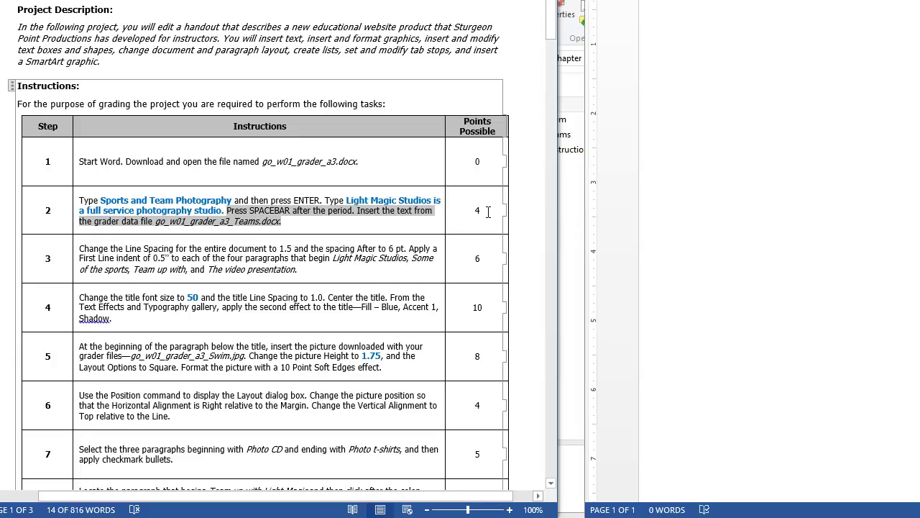
drag(488, 211, 473, 210)
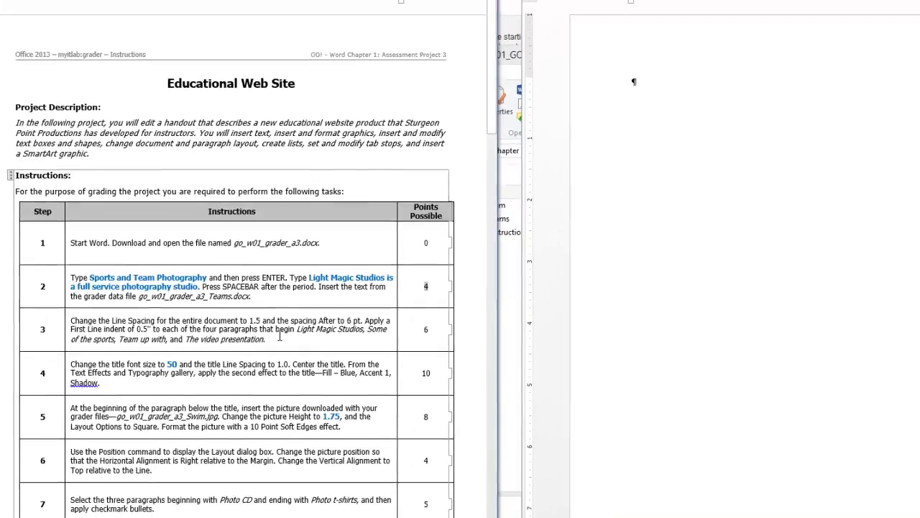
scroll(266, 361, down, 2)
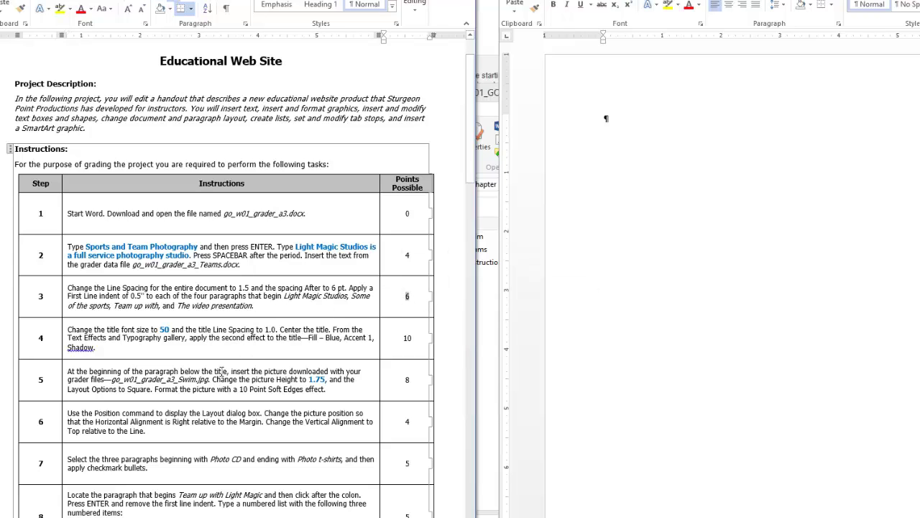
scroll(376, 340, down, 1)
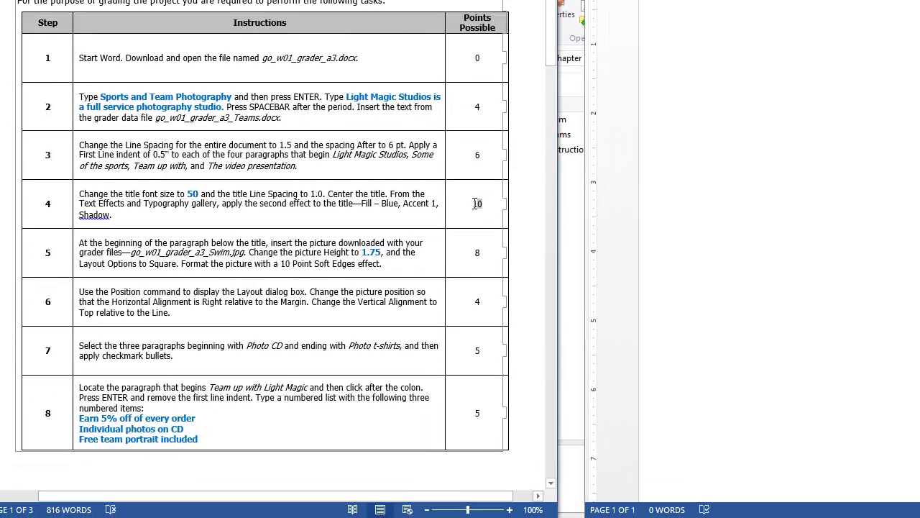
double_click(476, 203)
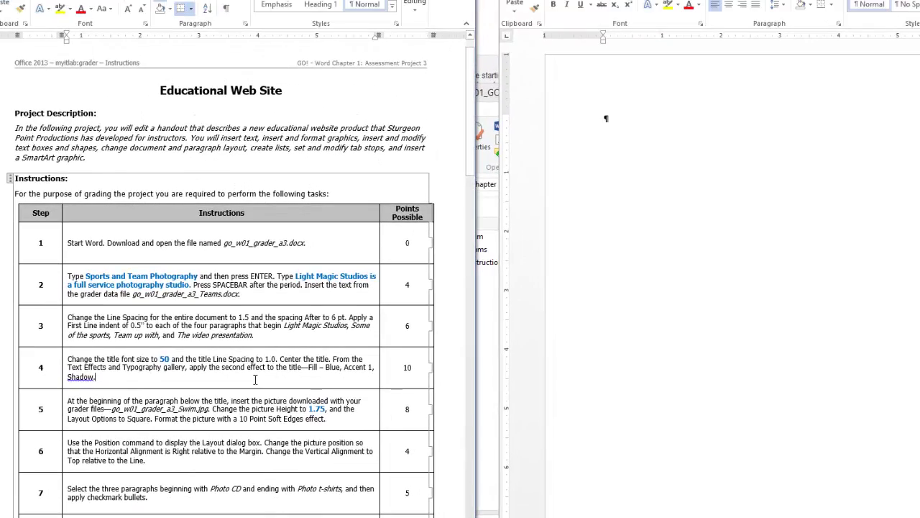
- Check the file name go_w01_grader_a3.docx in instruction step 1 against the open blank starting document
click(516, 293)
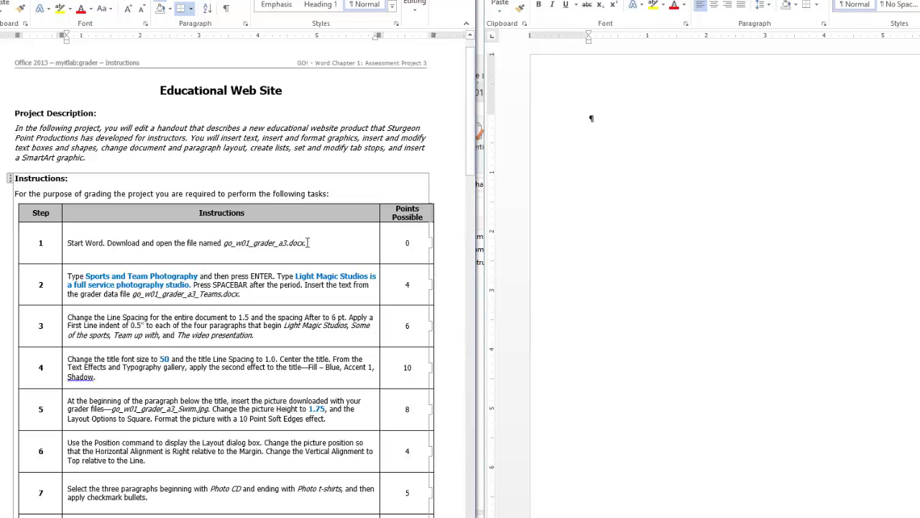
drag(308, 243, 225, 245)
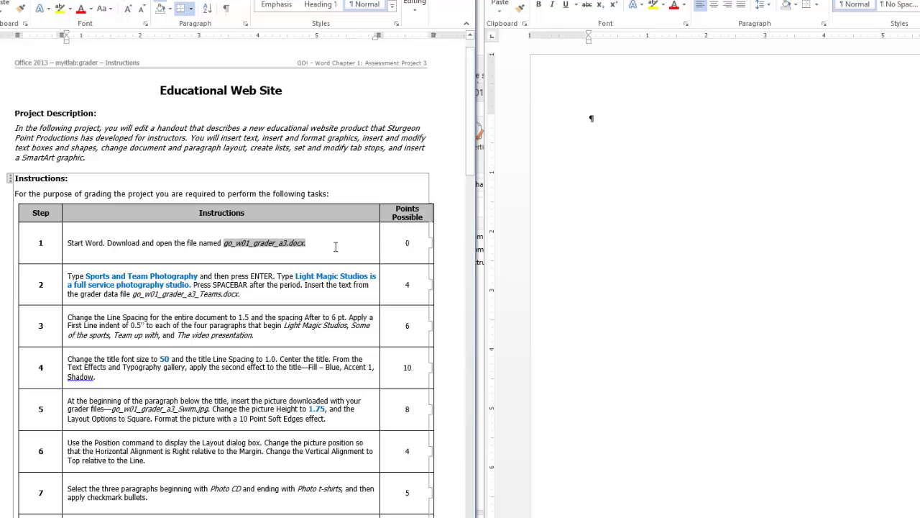
click(640, 248)
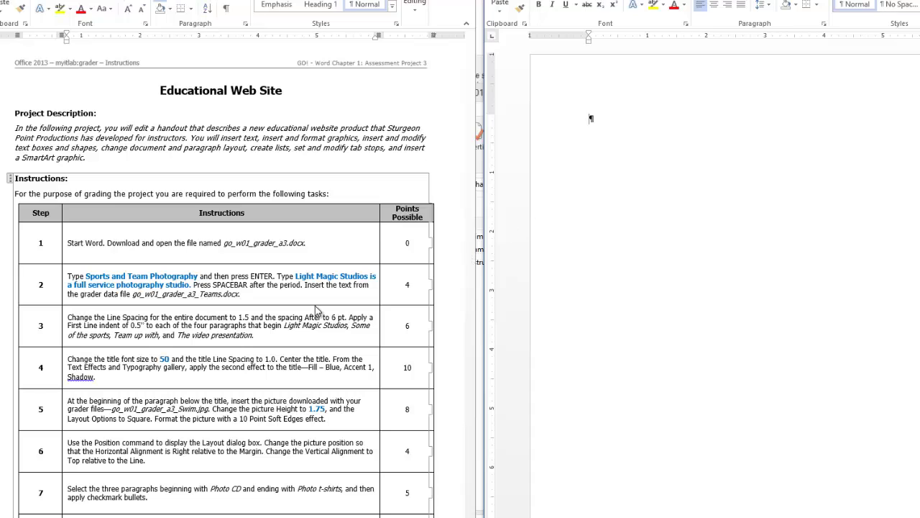
click(218, 292)
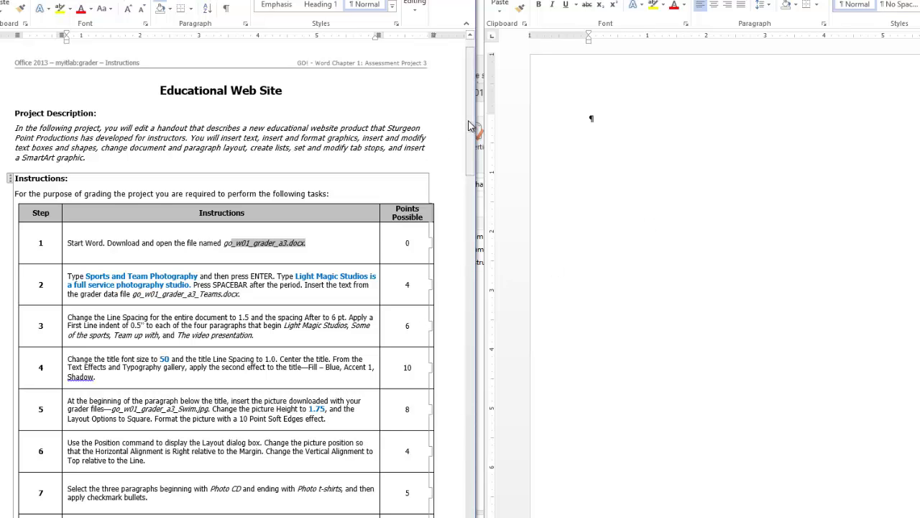
drag(473, 128, 470, 184)
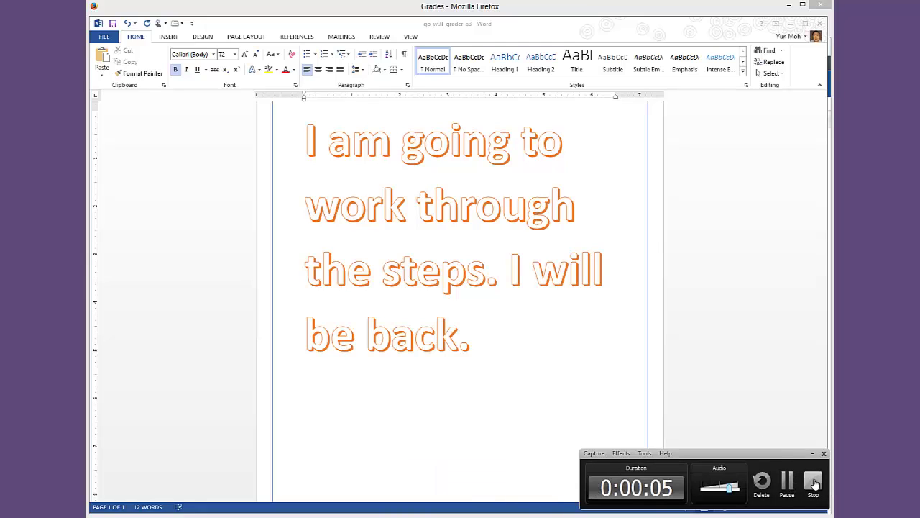
click(814, 485)
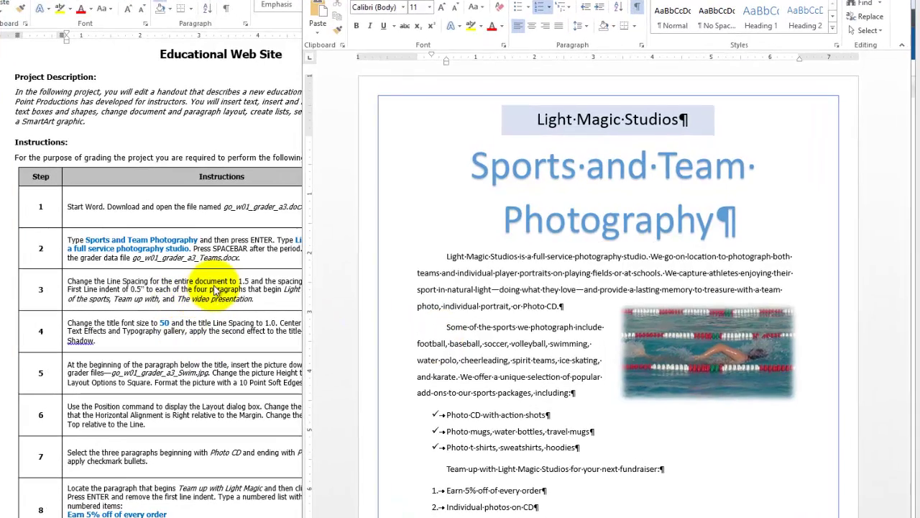
- Review the instructions through step 20 alongside the completed Sports and Team Photography document
click(259, 281)
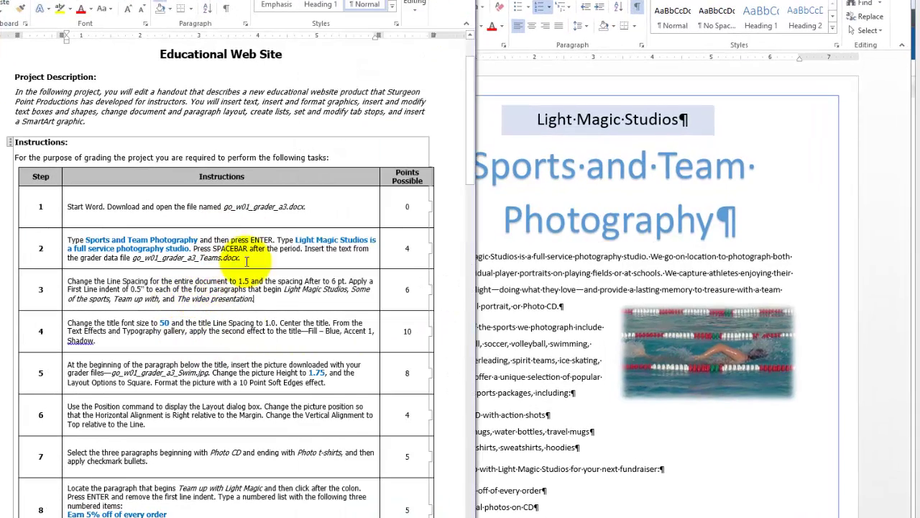
click(531, 327)
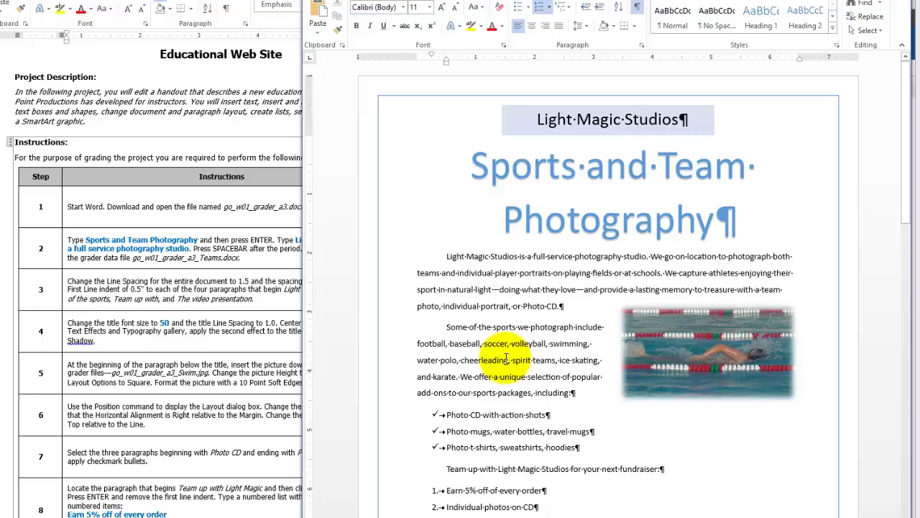
click(65, 323)
scroll(243, 376, down, 2)
scroll(243, 376, down, 20)
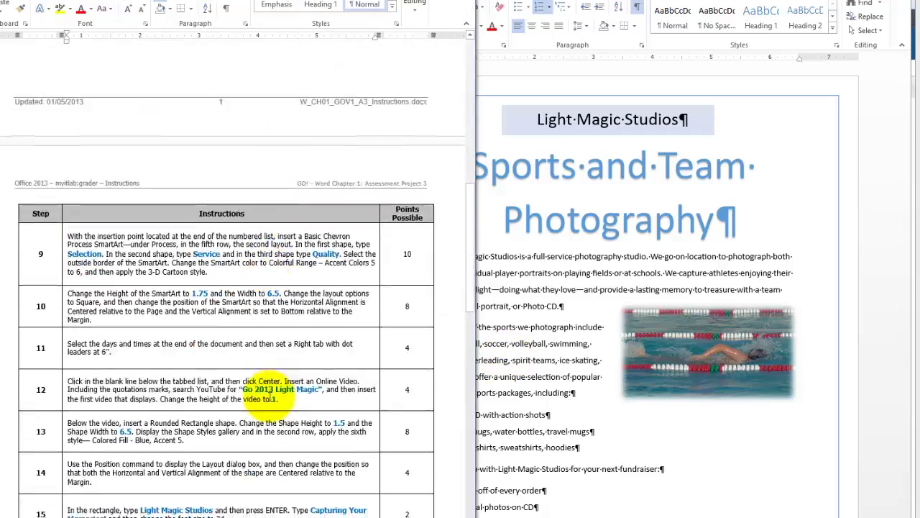
scroll(274, 399, down, 5)
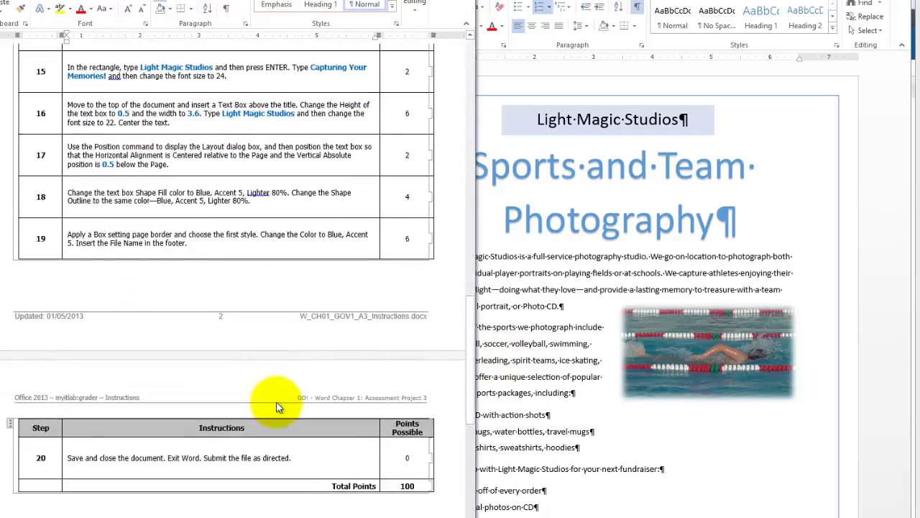
- Delete the "s" of "Sports" in the document title so it reads "Sport and Team Photography"
scroll(273, 397, up, 8)
click(607, 405)
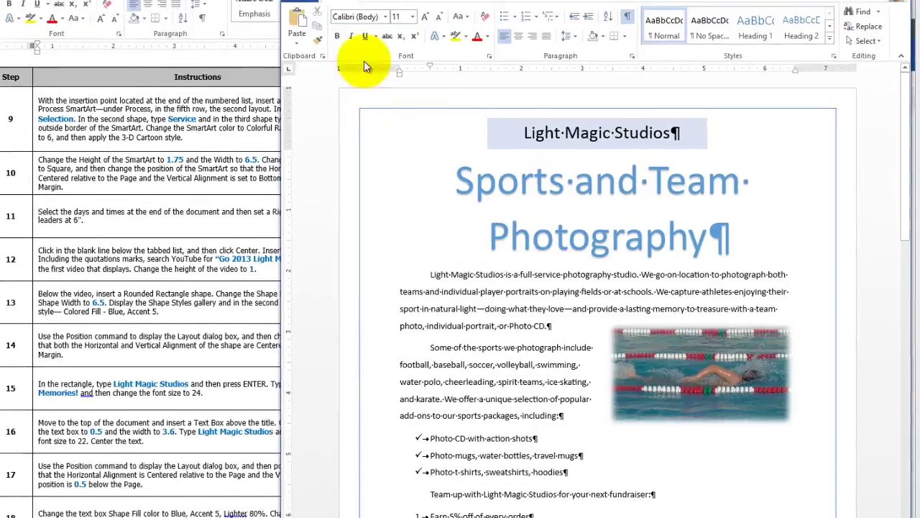
click(230, 10)
click(539, 309)
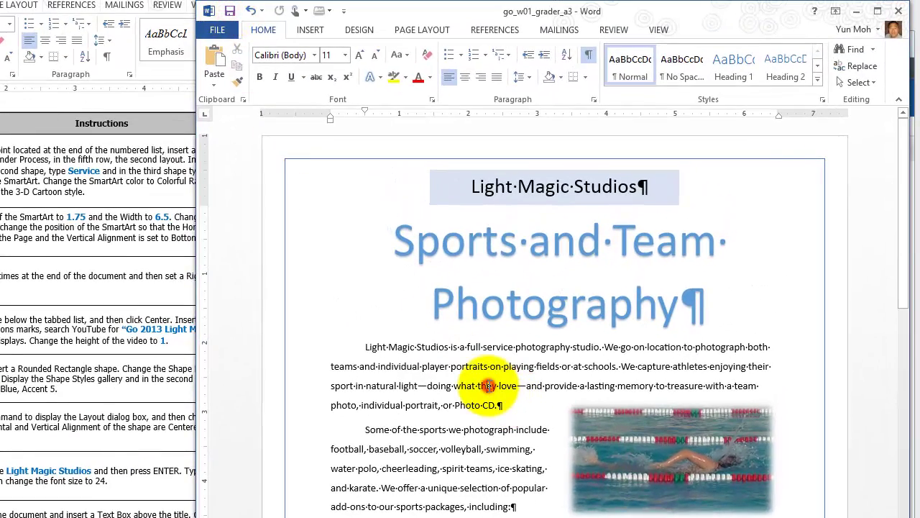
click(500, 243)
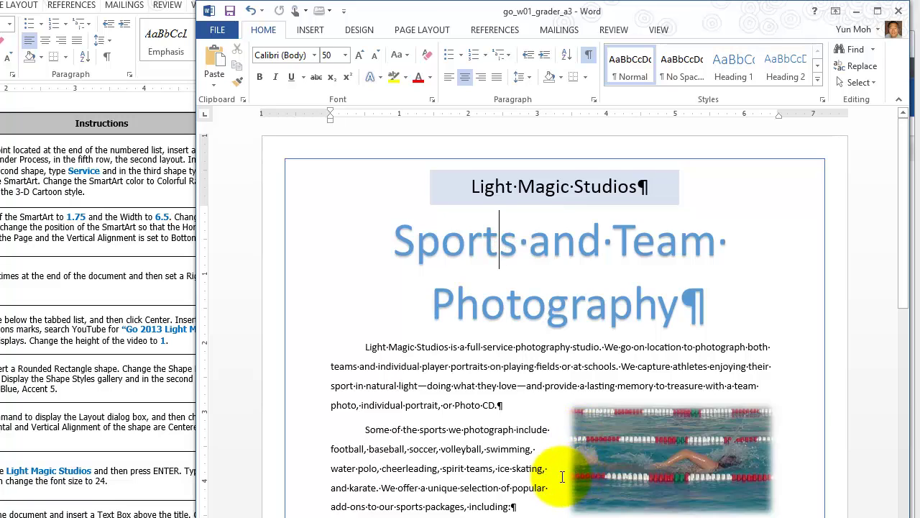
key(Delete)
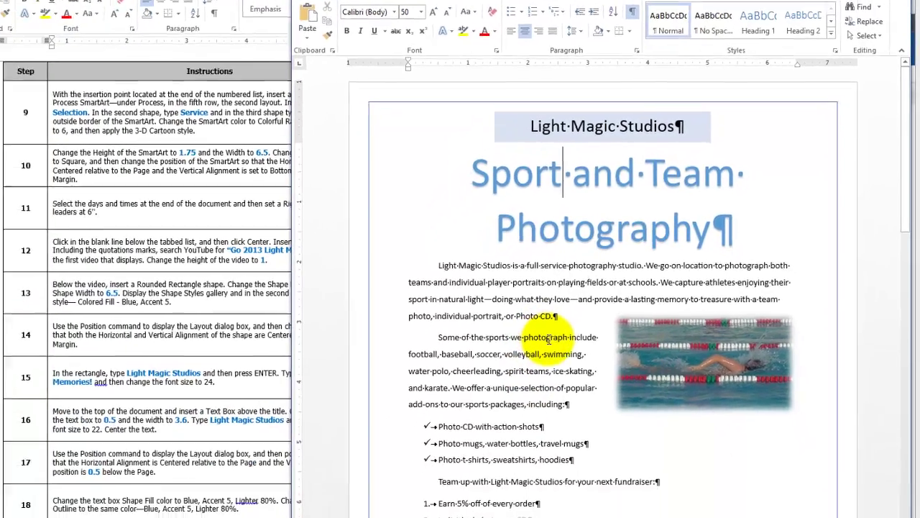
click(491, 429)
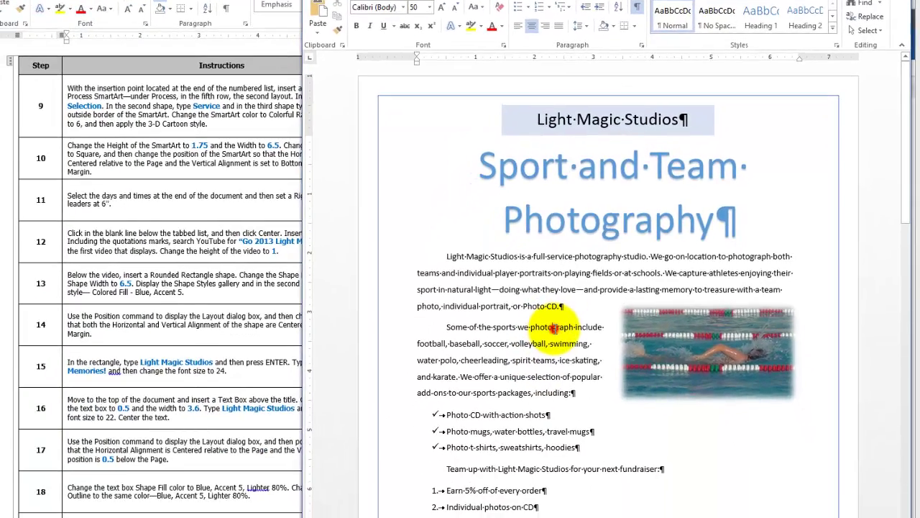
- Change the check mark bullets of the three-item photo products list to solid round bullets
scroll(568, 342, down, 1)
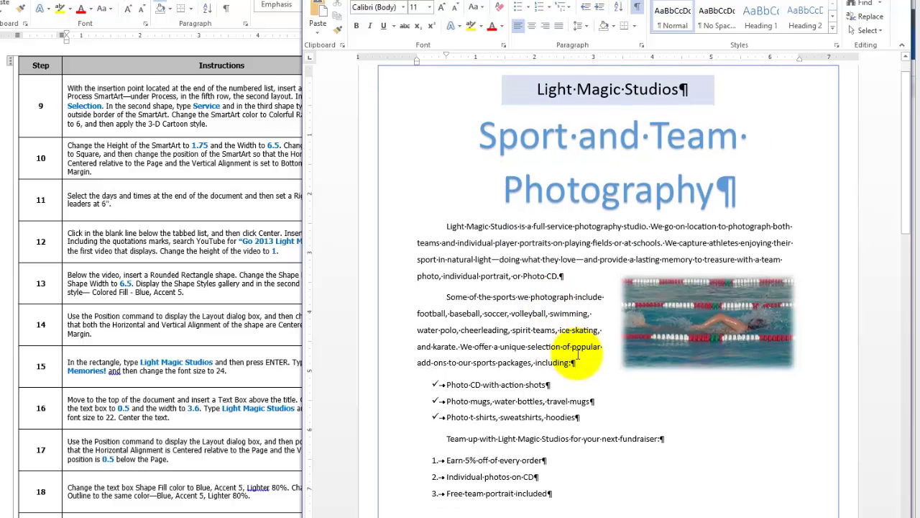
scroll(586, 364, down, 1)
drag(594, 387, 443, 367)
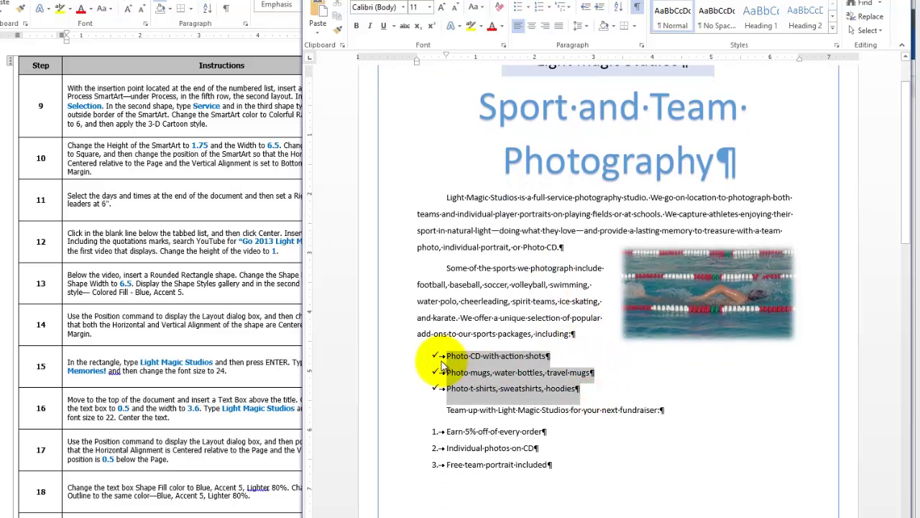
click(528, 8)
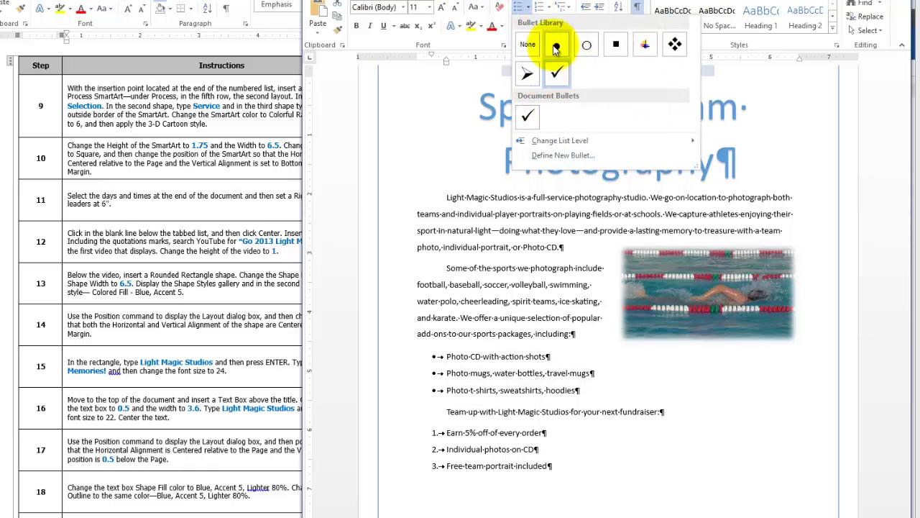
click(556, 48)
click(523, 247)
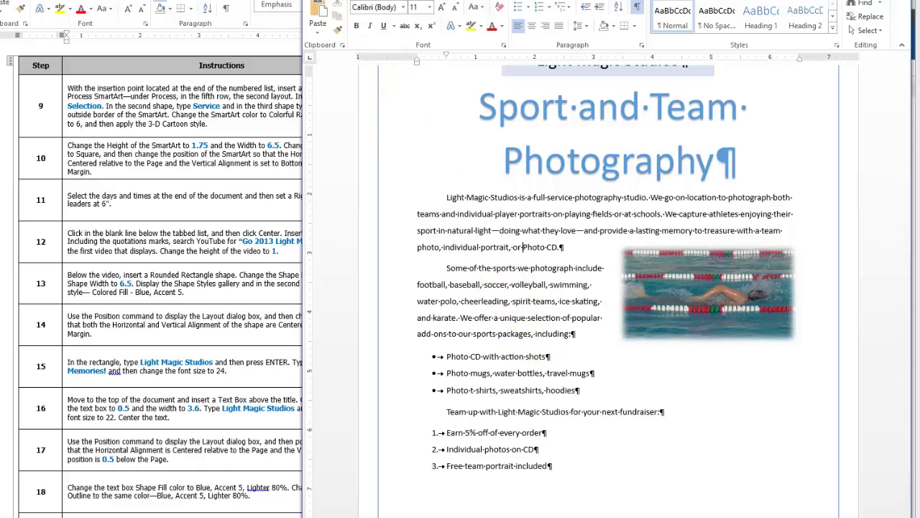
- Switch to the Firefox window with Word Chapter 1 Grader Project [Assessment 3] and open the completed-file upload form
click(222, 170)
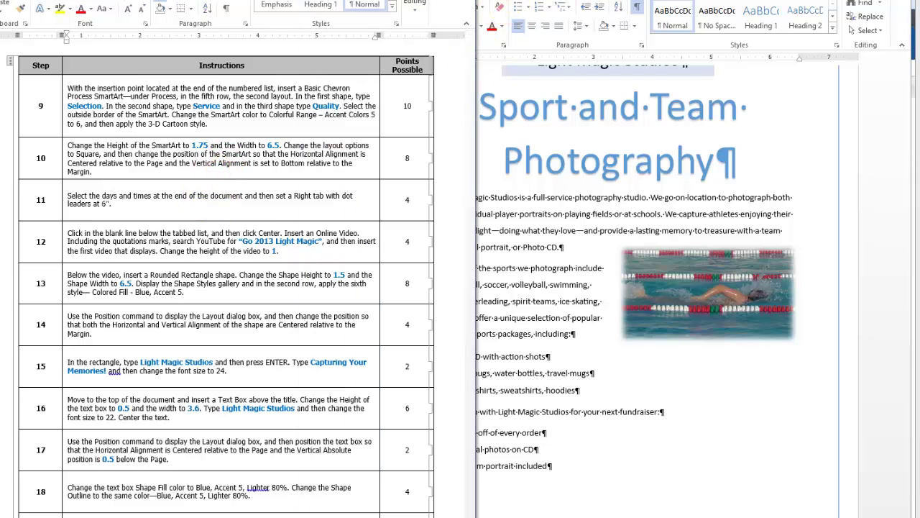
key(alt+Tab)
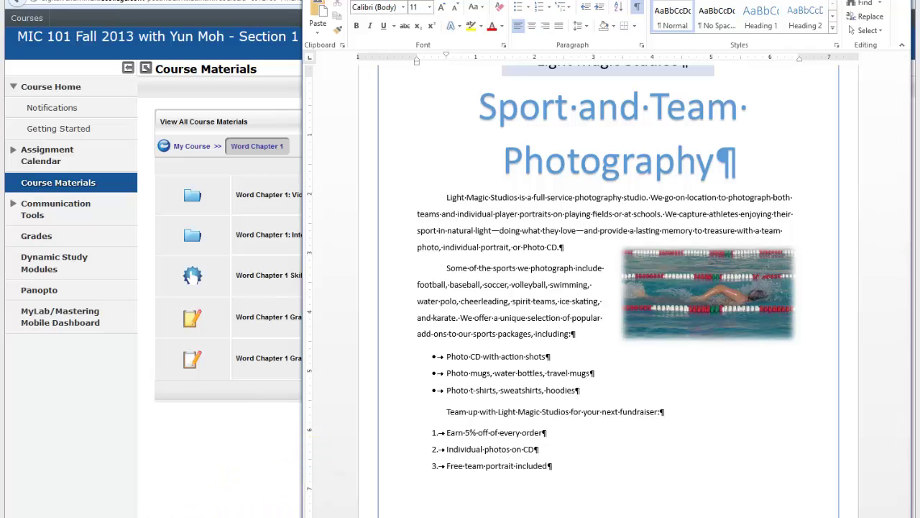
click(213, 496)
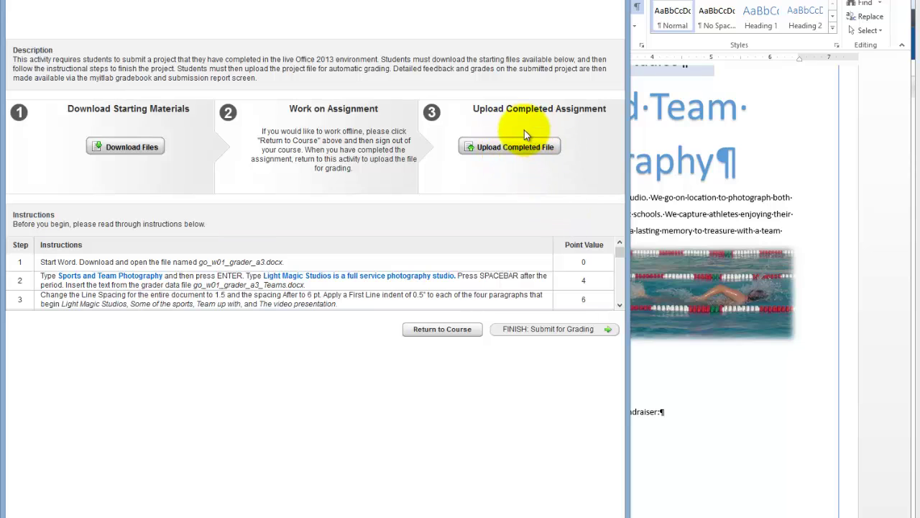
click(500, 149)
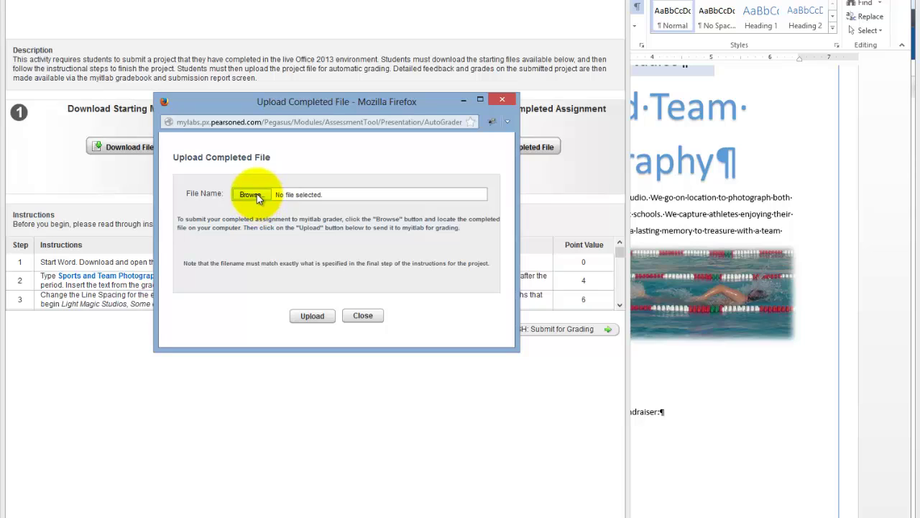
- Choose go_w01_grader_a3 from the W_CH01_GOV1_A3 folder and upload it as the completed file
click(252, 196)
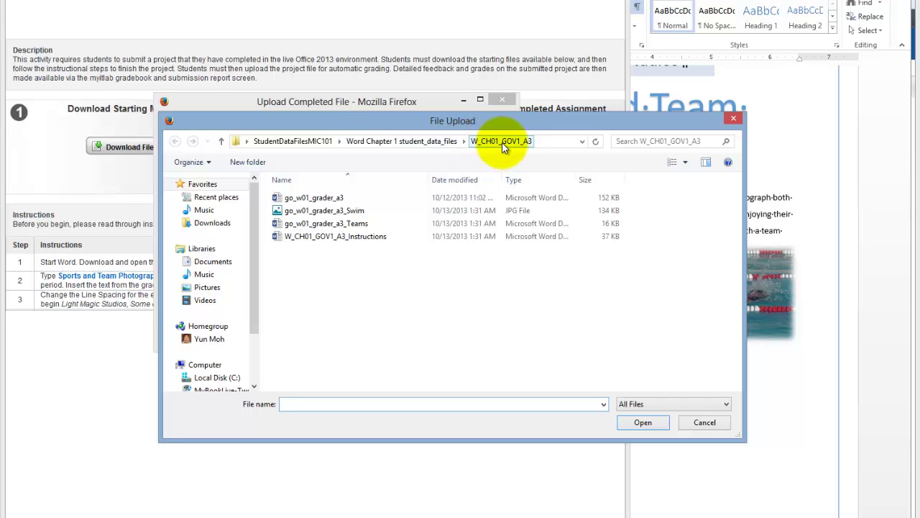
click(327, 198)
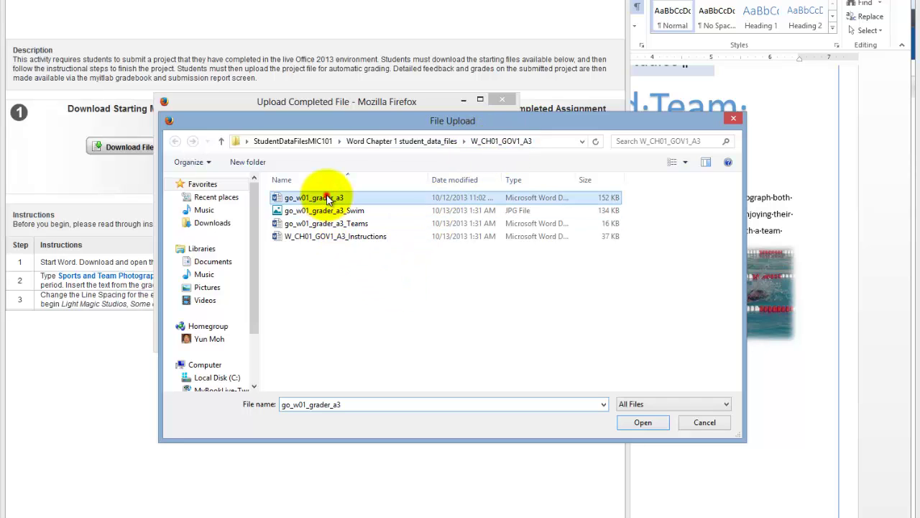
click(643, 423)
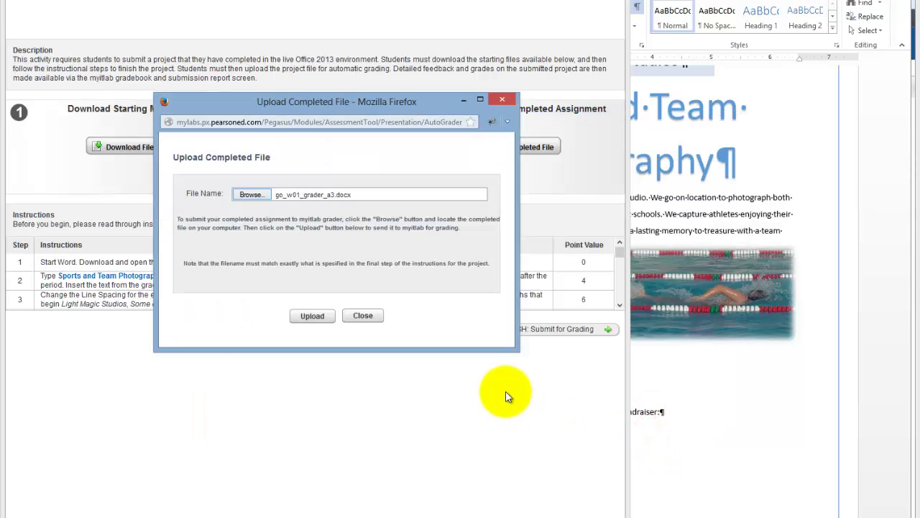
click(314, 318)
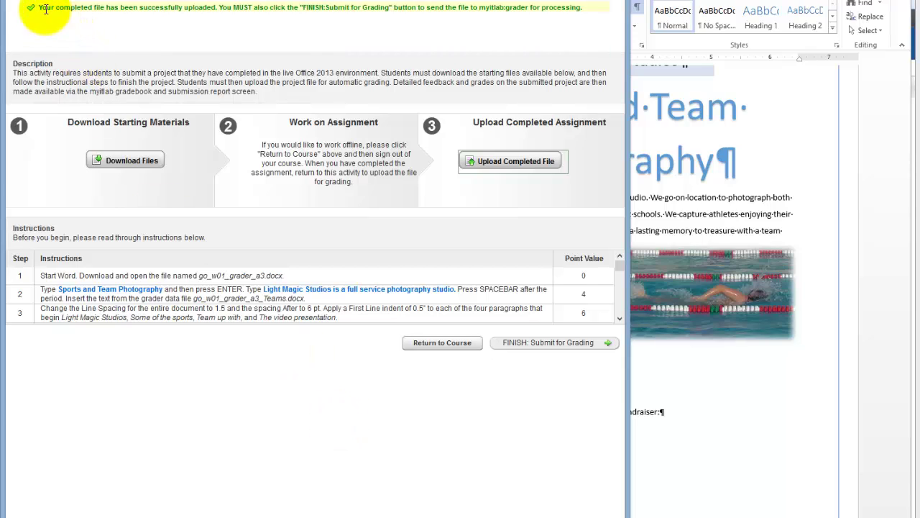
- Read the upload notice and submit the uploaded project for grading
drag(37, 7, 387, 9)
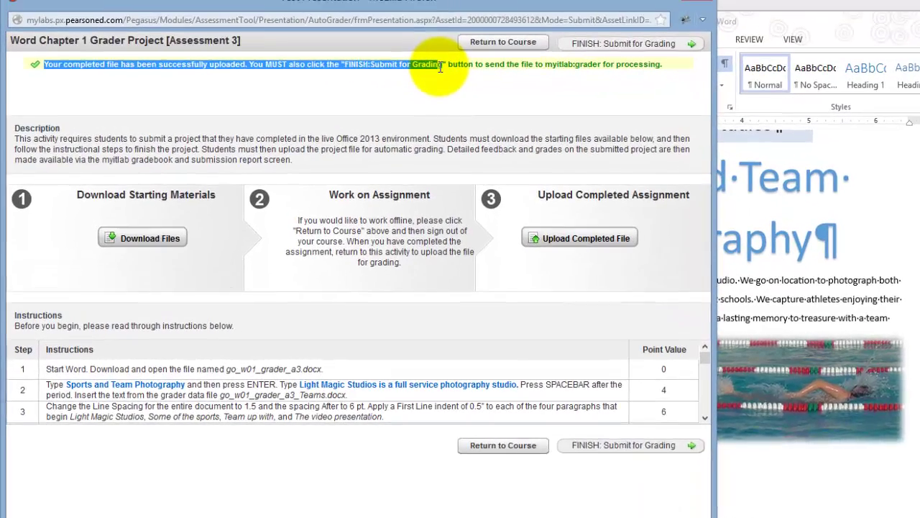
drag(441, 66, 448, 68)
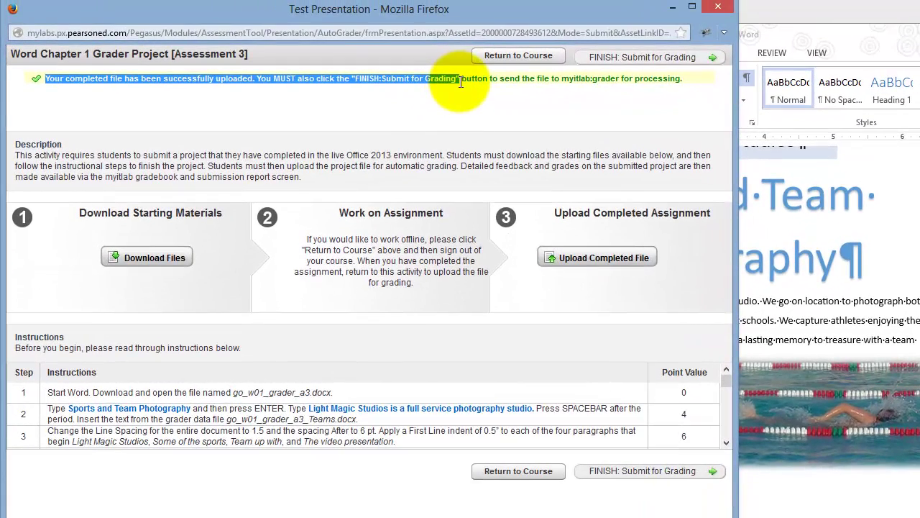
click(433, 273)
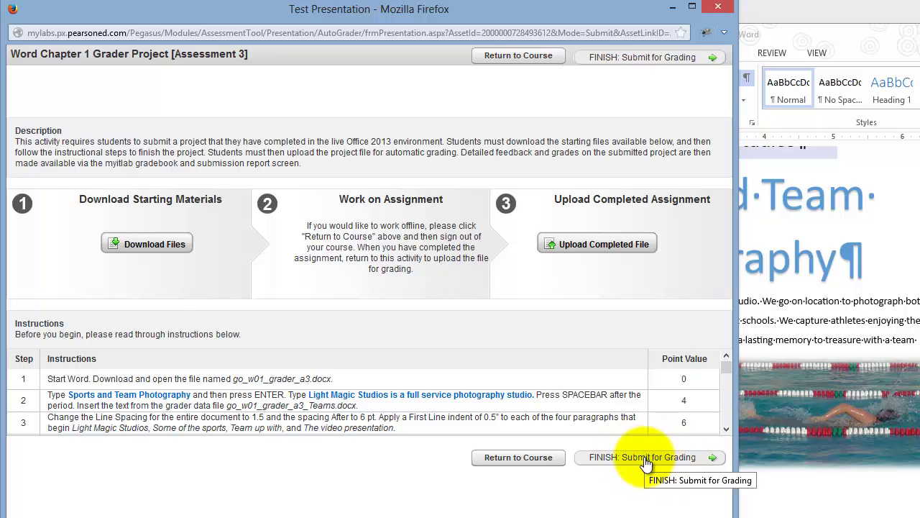
click(644, 459)
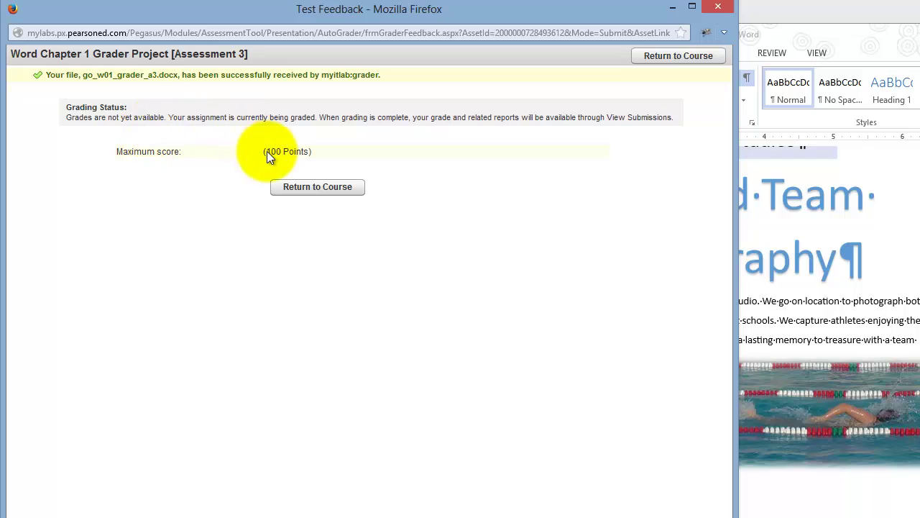
- Check the maximum score on the feedback page and return to the Word Chapter 1 course materials
drag(259, 144, 294, 173)
click(337, 268)
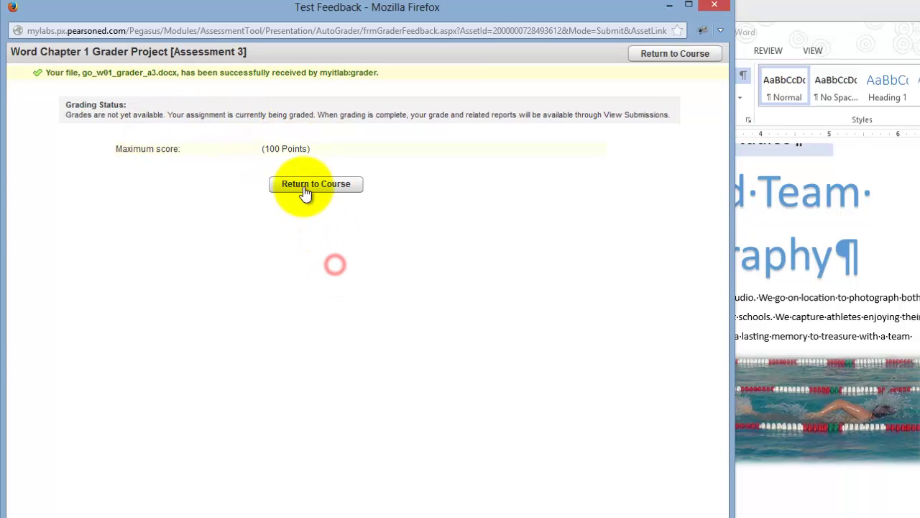
click(306, 192)
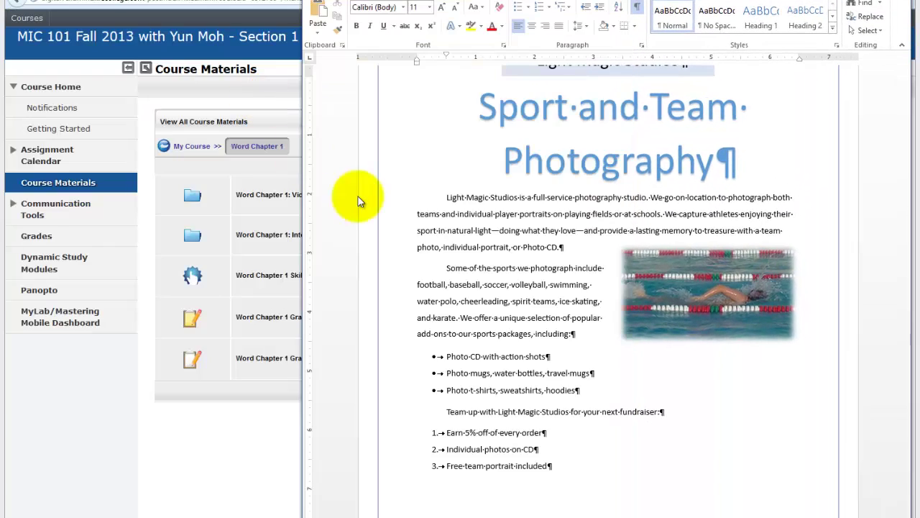
click(215, 441)
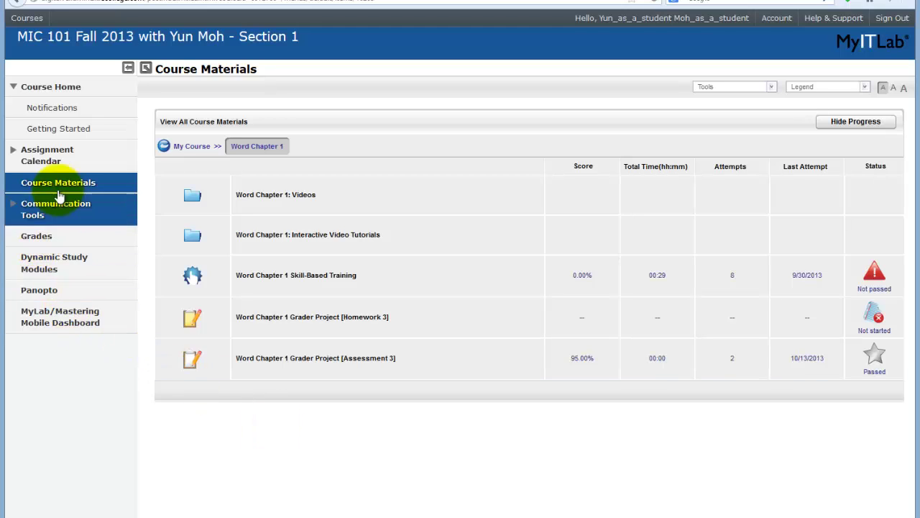
- Open the course grades for Word Chapter 1 within Word 2013
click(40, 237)
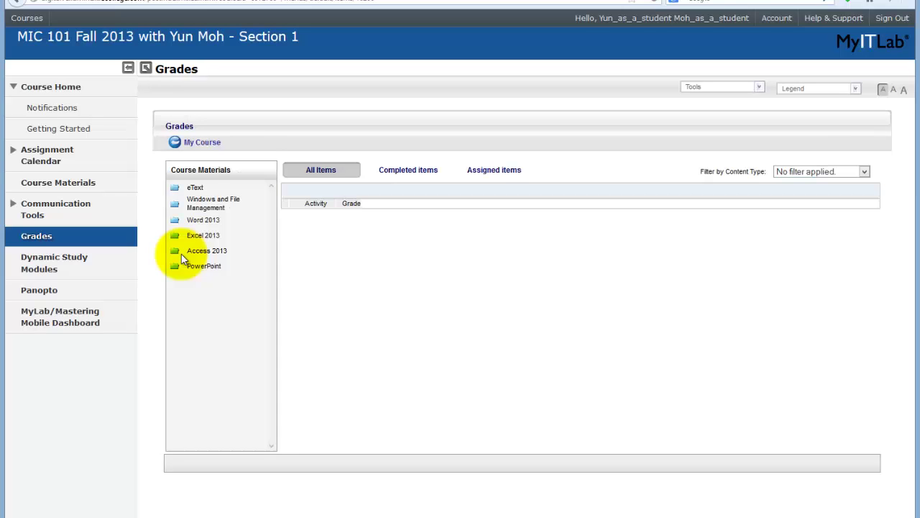
click(203, 219)
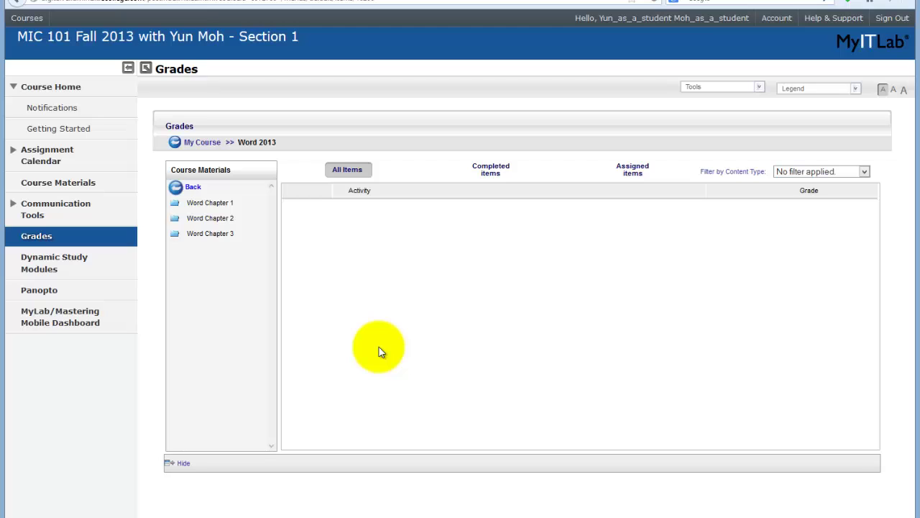
click(209, 200)
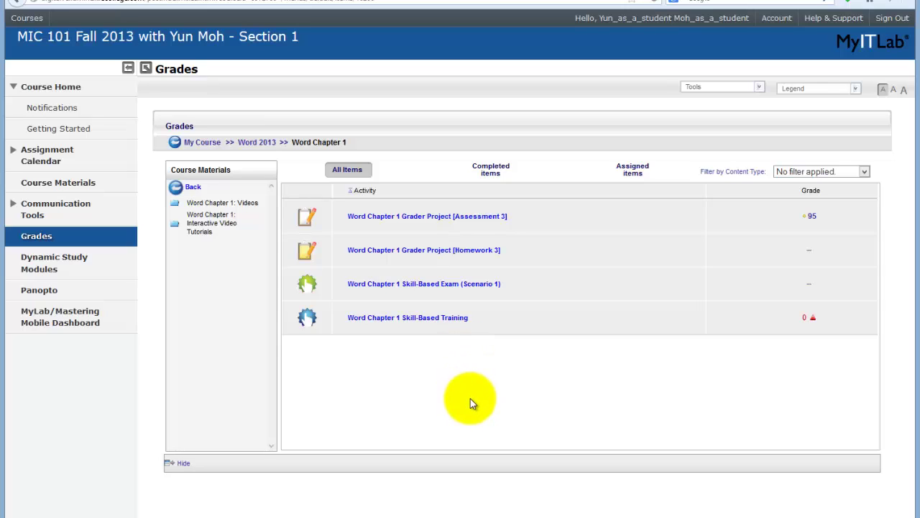
- View the submissions of Word Chapter 1 Grader Project [Assessment 3] and open the 10/13/2013 2:02:49 AM submission
mouse_move(422, 222)
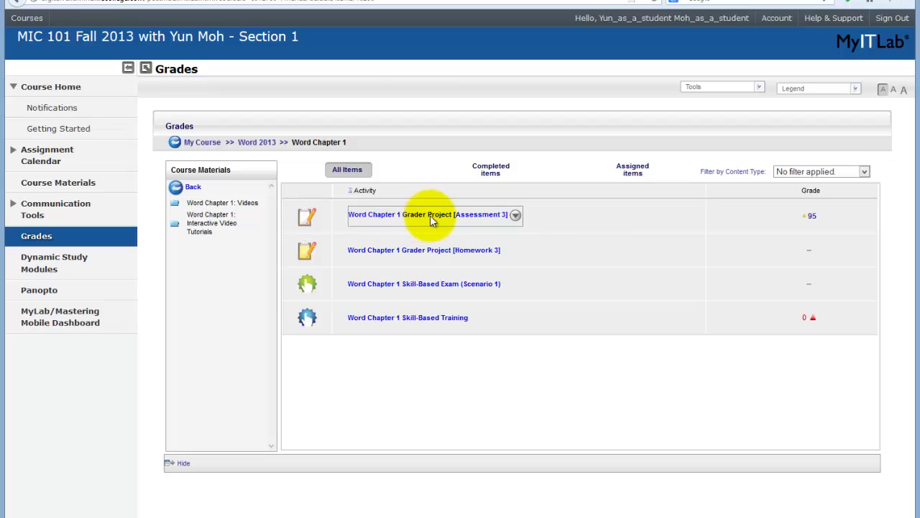
click(517, 217)
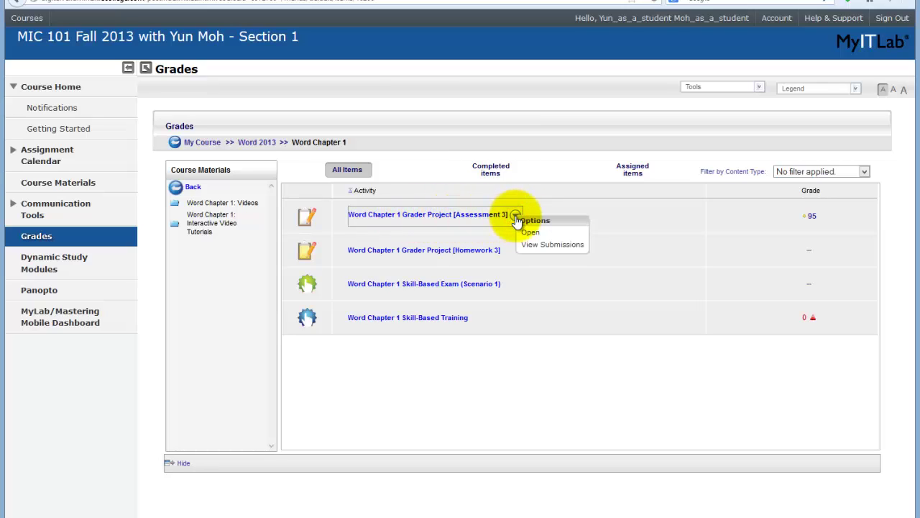
click(540, 245)
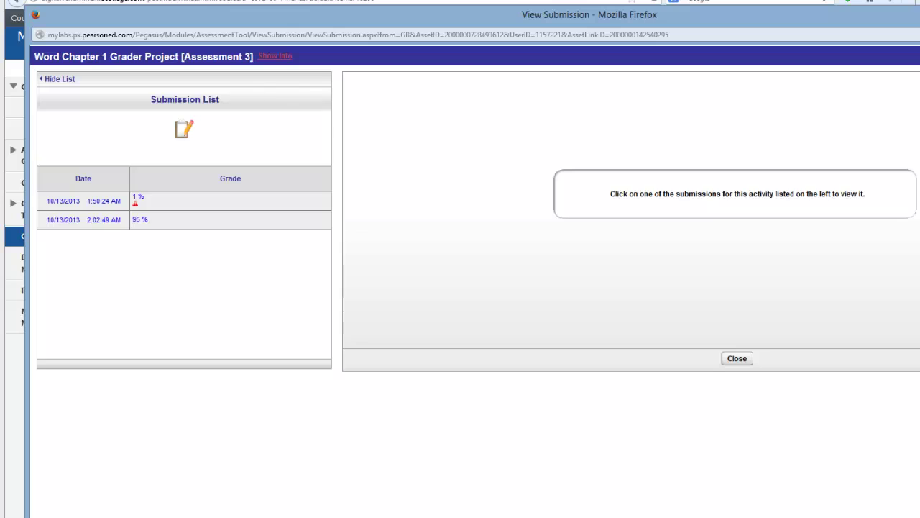
drag(919, 123, 870, 121)
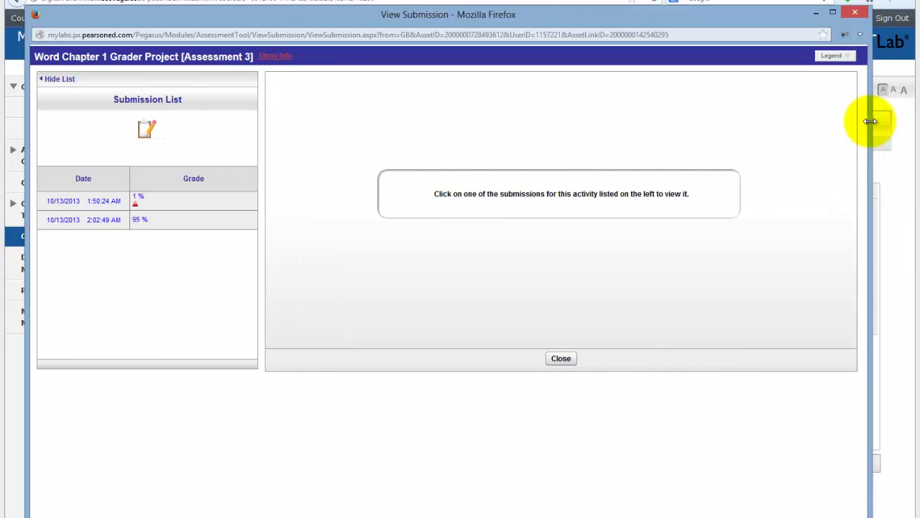
click(61, 220)
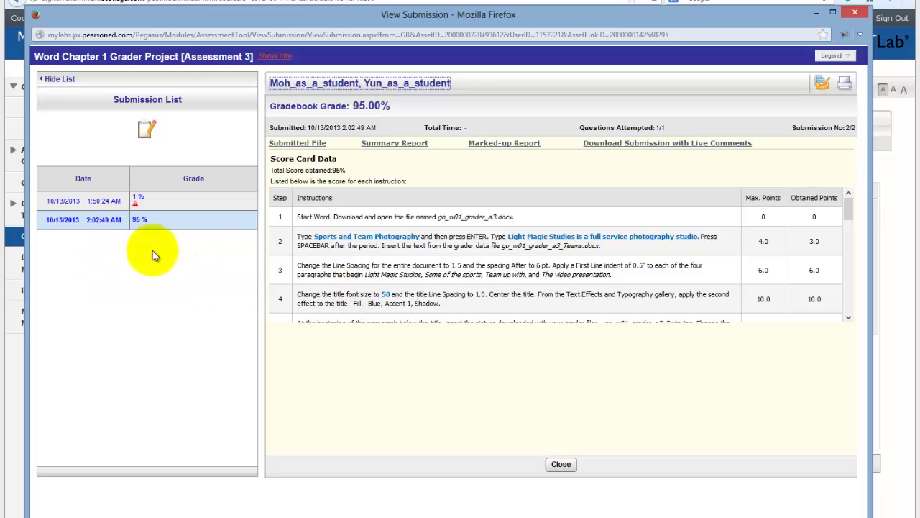
- Examine the maximum points against the obtained points for step 2 in the submission's score card
click(581, 250)
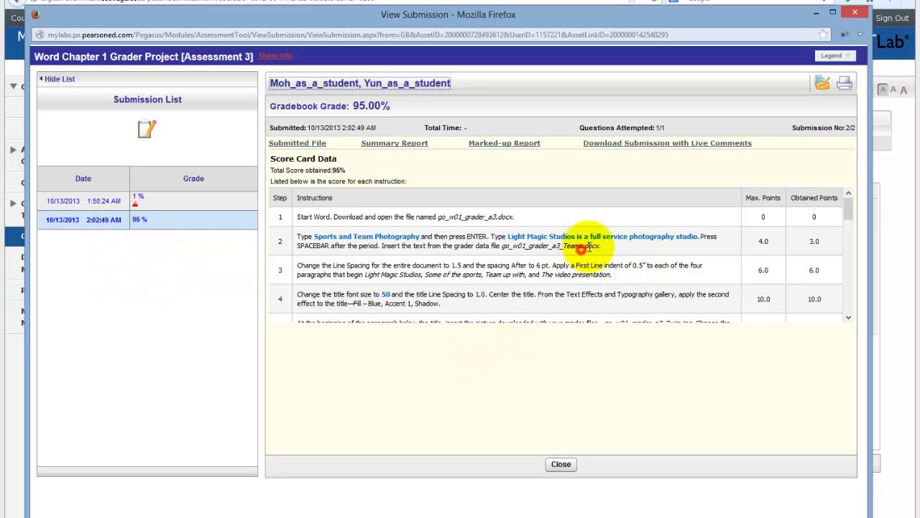
drag(848, 202, 853, 119)
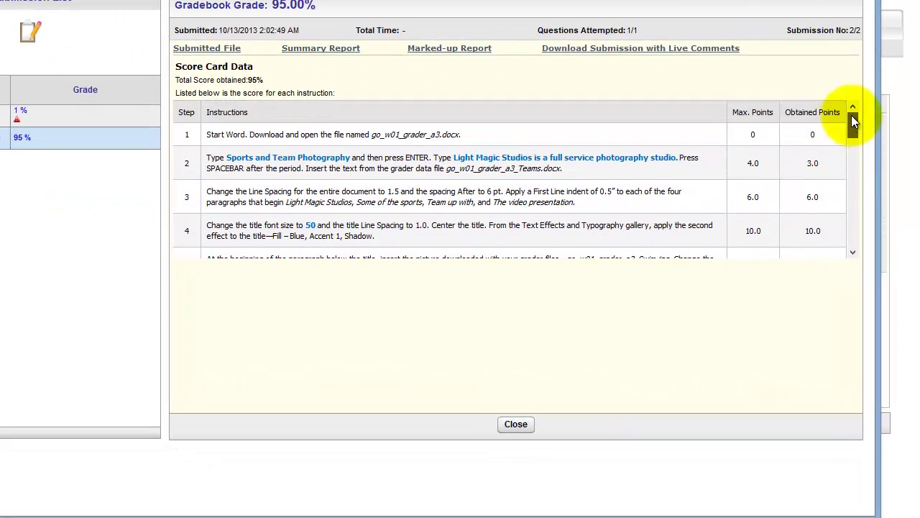
click(750, 164)
drag(749, 163, 757, 161)
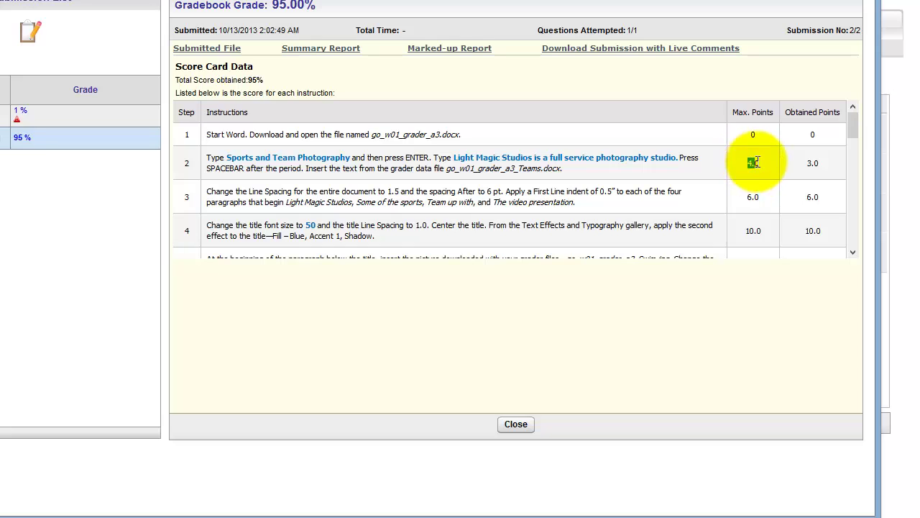
- Examine the instructions and obtained points for steps 2 and 7 in the submission's score card
drag(565, 169, 404, 157)
double_click(812, 163)
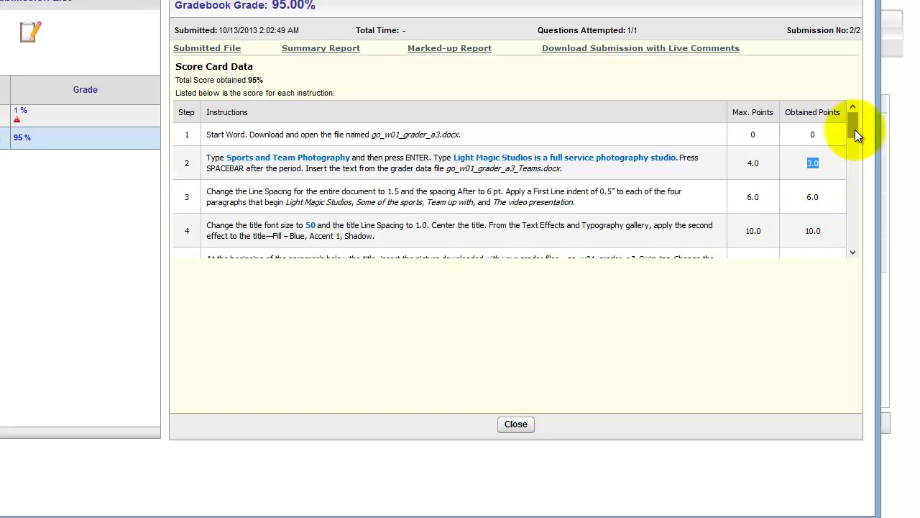
drag(855, 130, 855, 165)
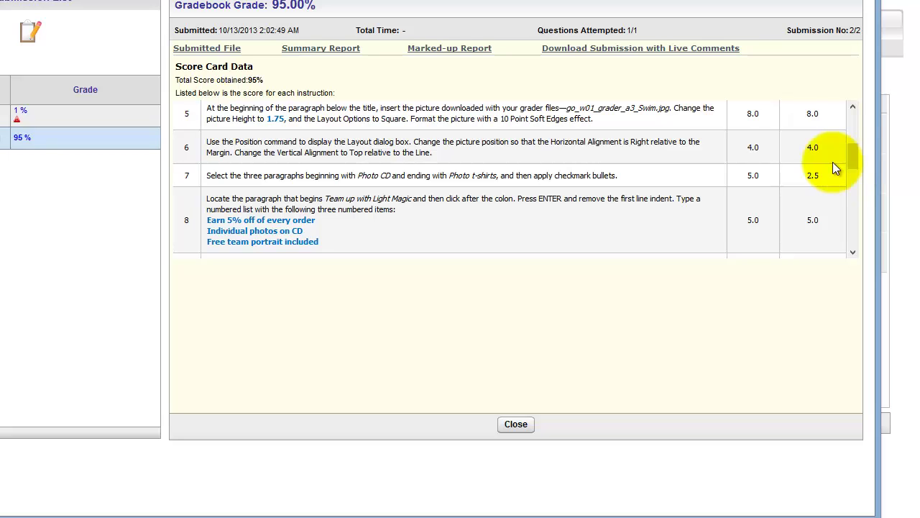
double_click(811, 176)
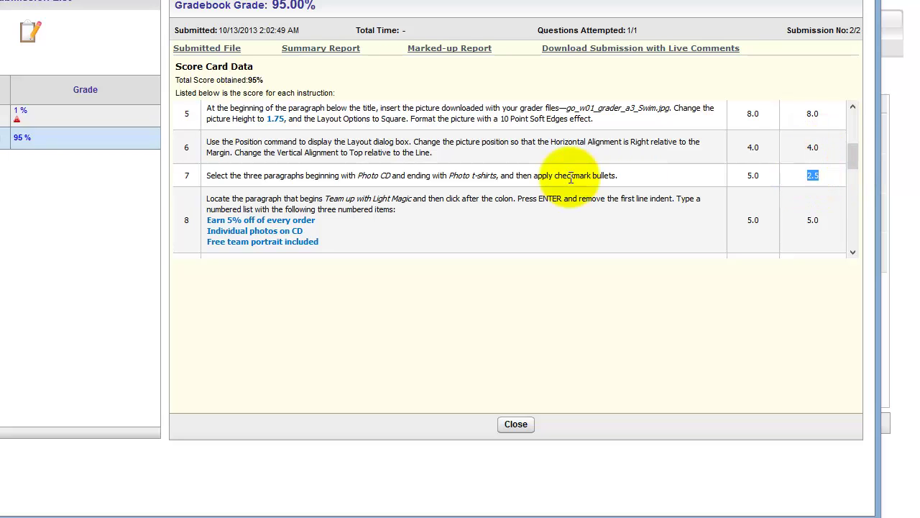
drag(210, 175, 627, 175)
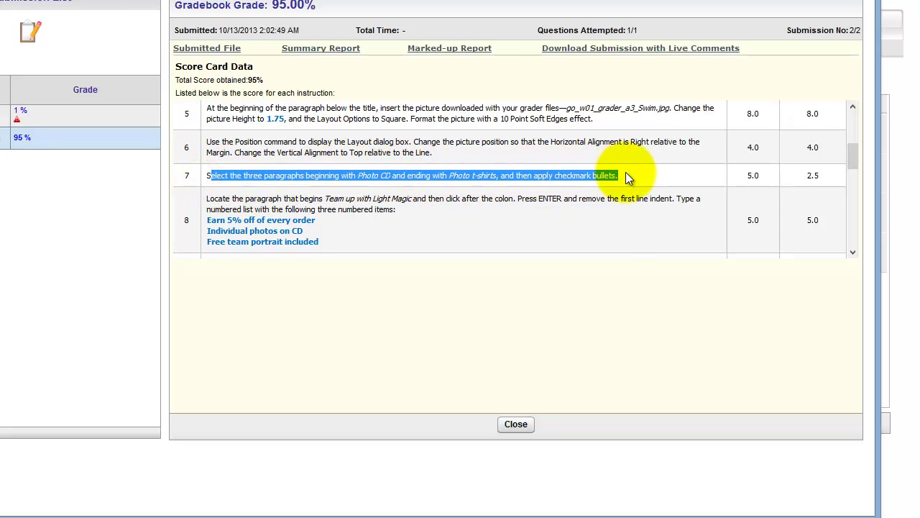
click(594, 176)
mouse_move(554, 176)
mouse_down()
mouse_move(617, 176)
mouse_move(558, 181)
mouse_up()
click(653, 177)
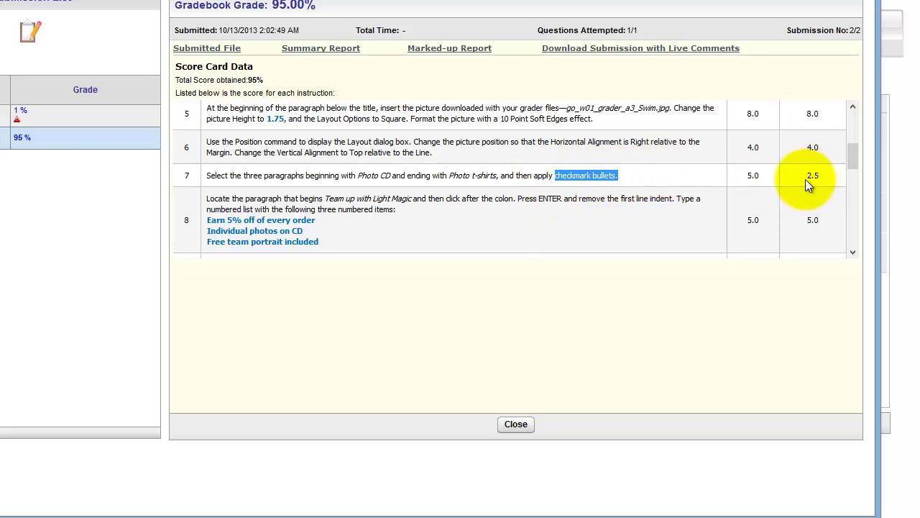
drag(806, 177, 823, 178)
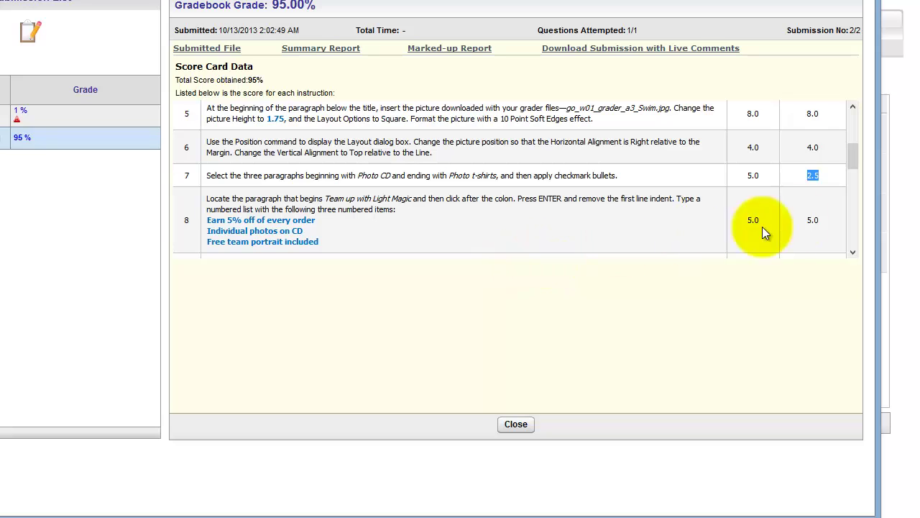
drag(848, 157, 808, 99)
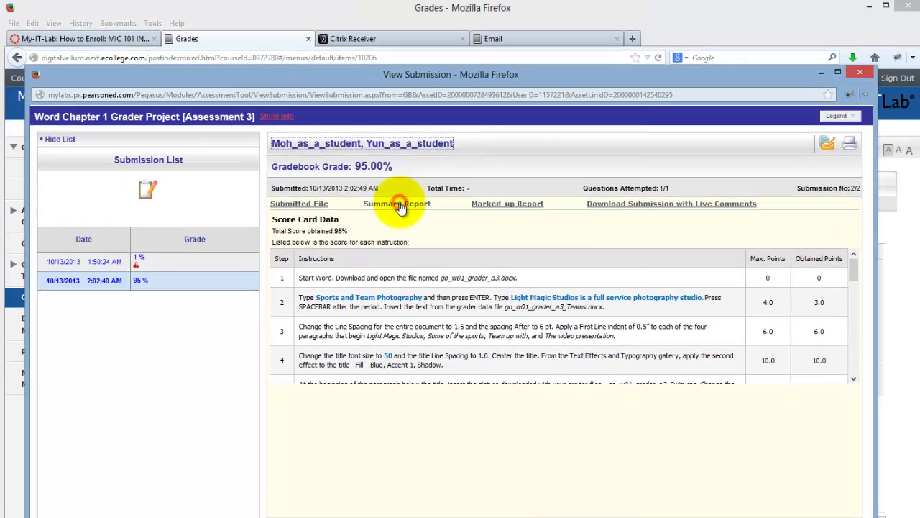
- Open the submission's Summary Report and examine which instruction steps are listed as having lost points
click(369, 147)
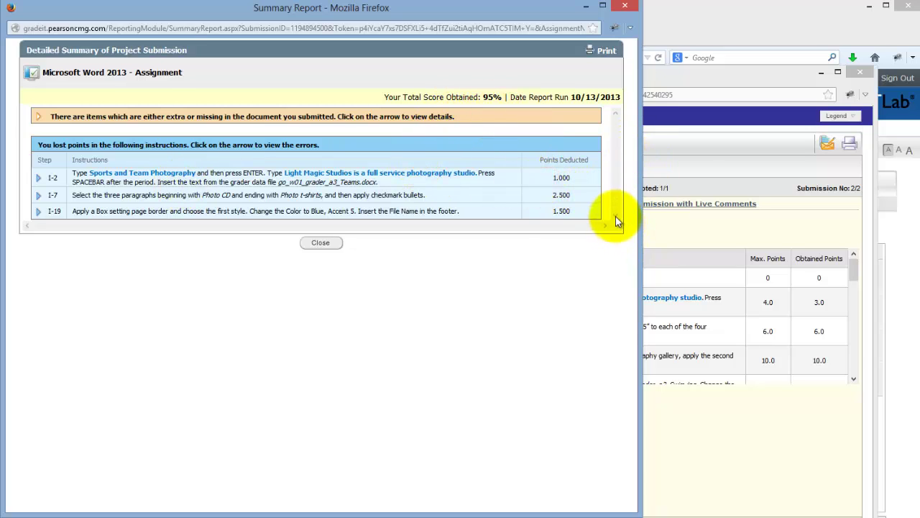
click(615, 215)
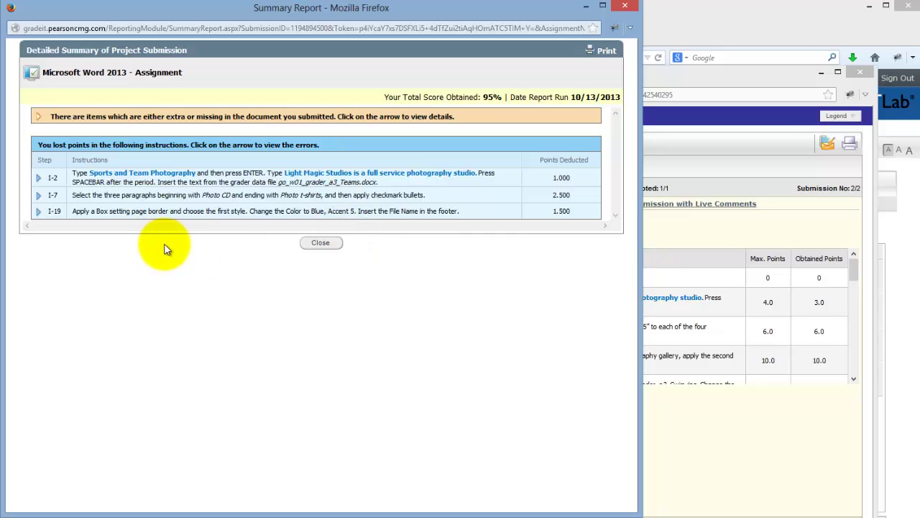
double_click(56, 179)
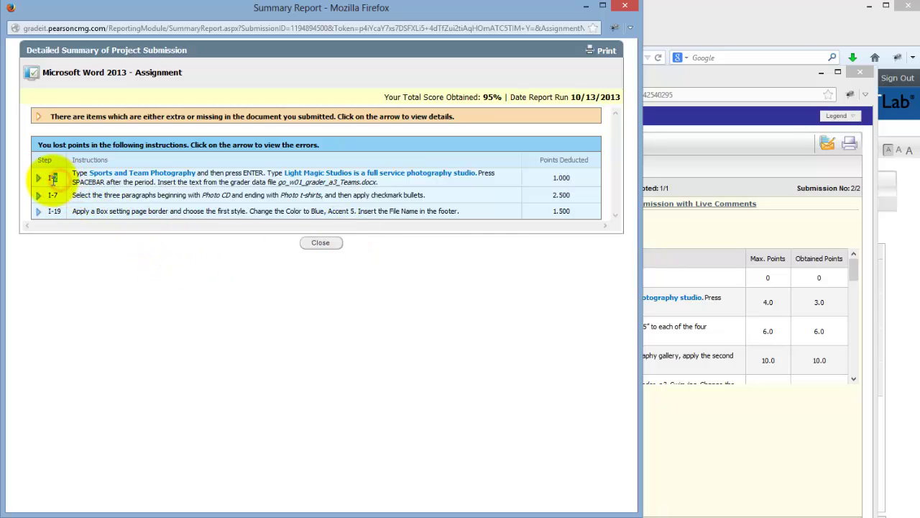
double_click(56, 195)
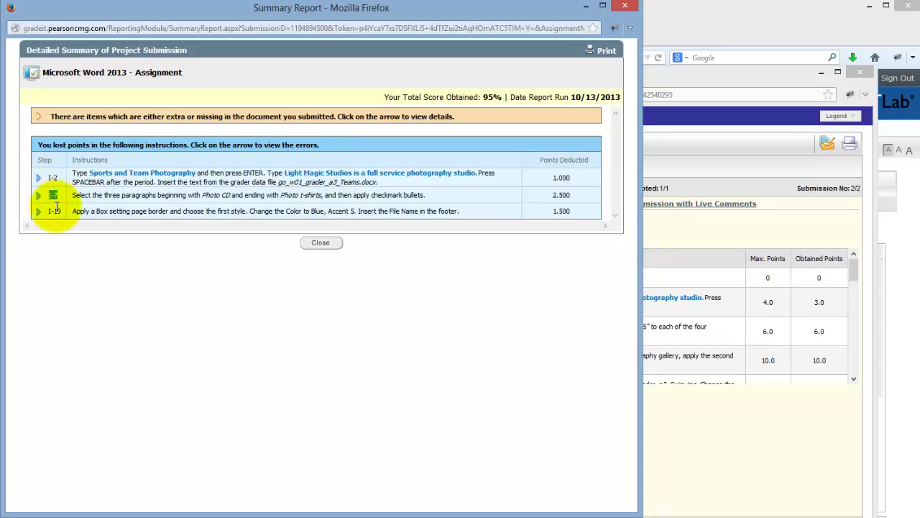
double_click(52, 211)
click(112, 200)
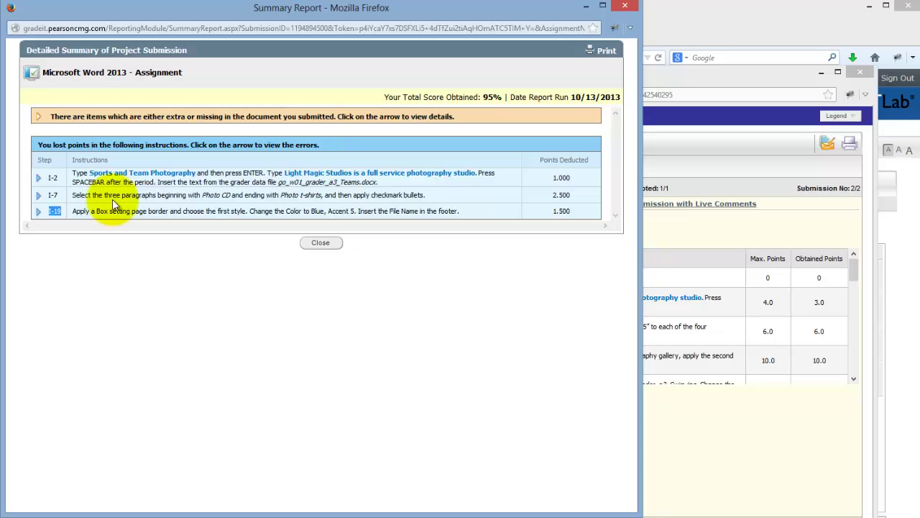
double_click(57, 196)
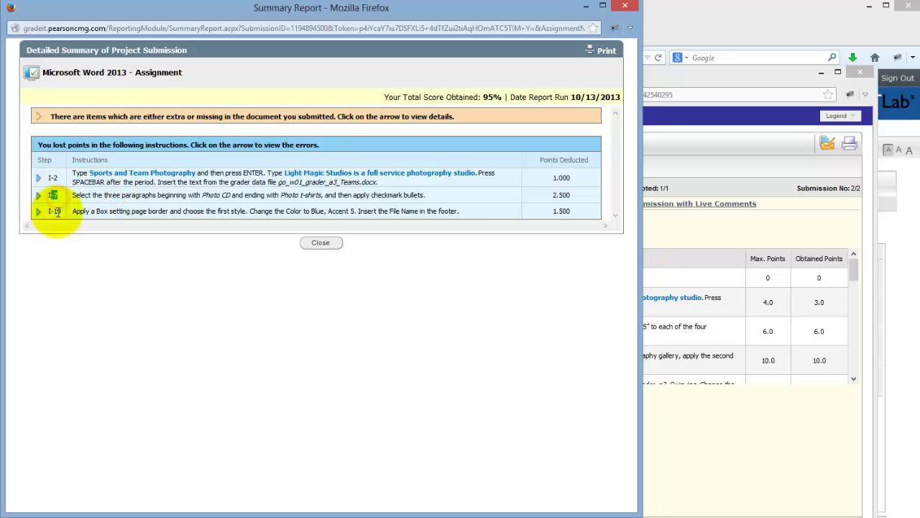
click(132, 214)
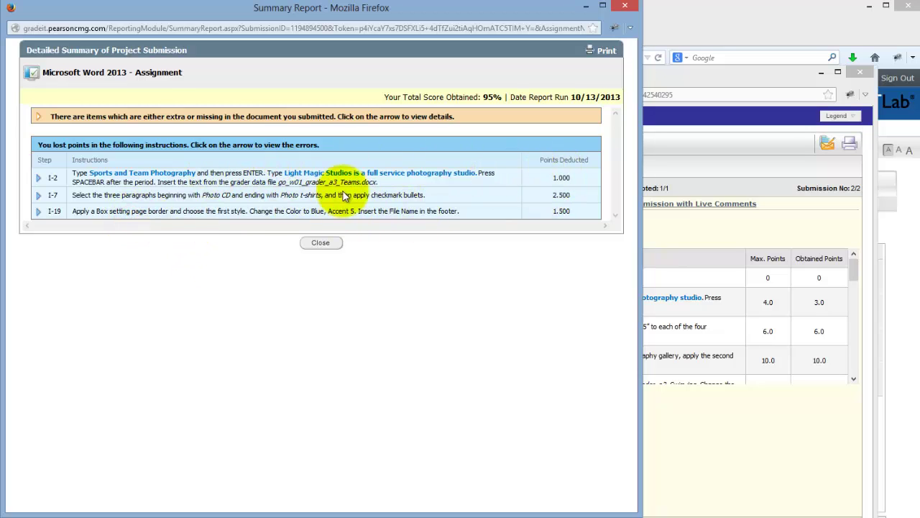
- Examine the instruction text and points deducted for steps I-2 and I-7 in the Summary Report
click(392, 181)
drag(393, 181, 78, 175)
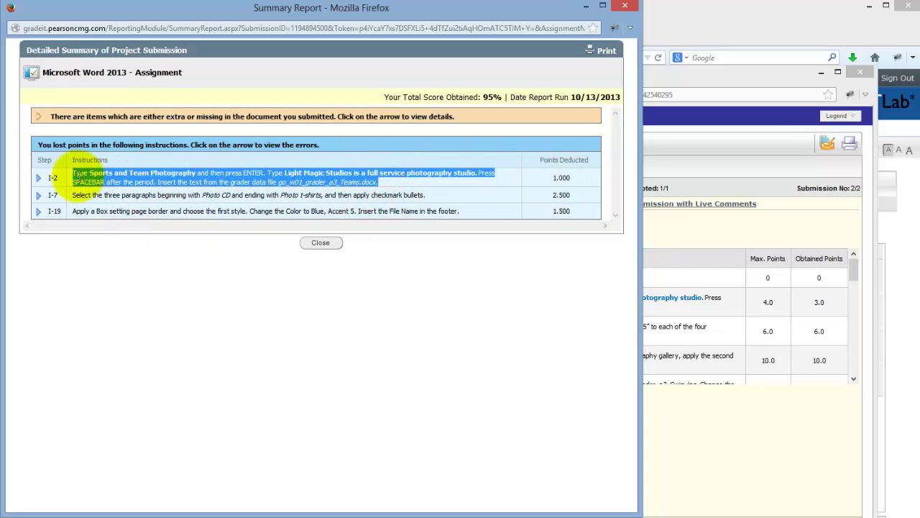
double_click(574, 178)
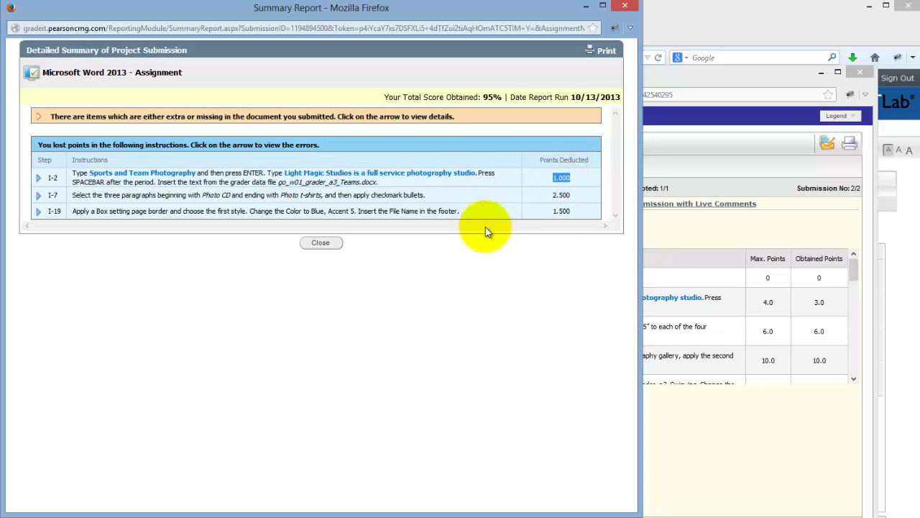
drag(381, 181, 74, 174)
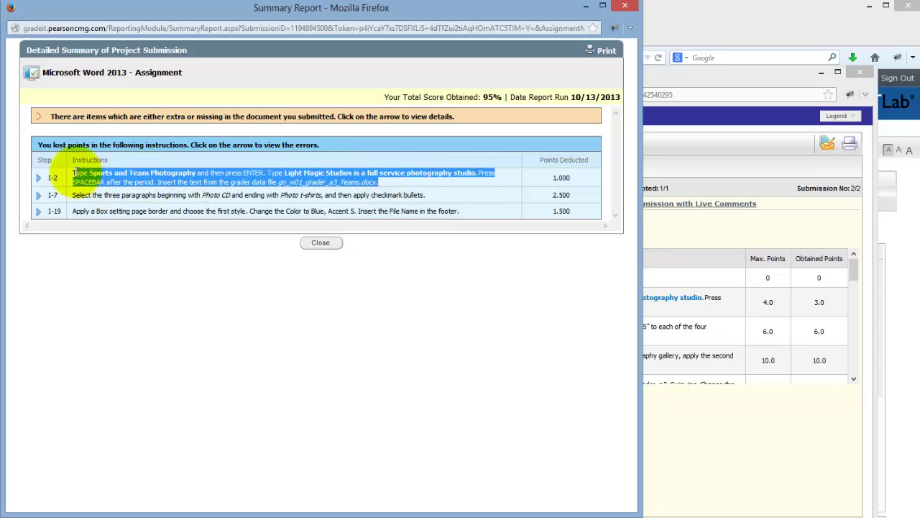
double_click(575, 194)
drag(428, 195, 69, 192)
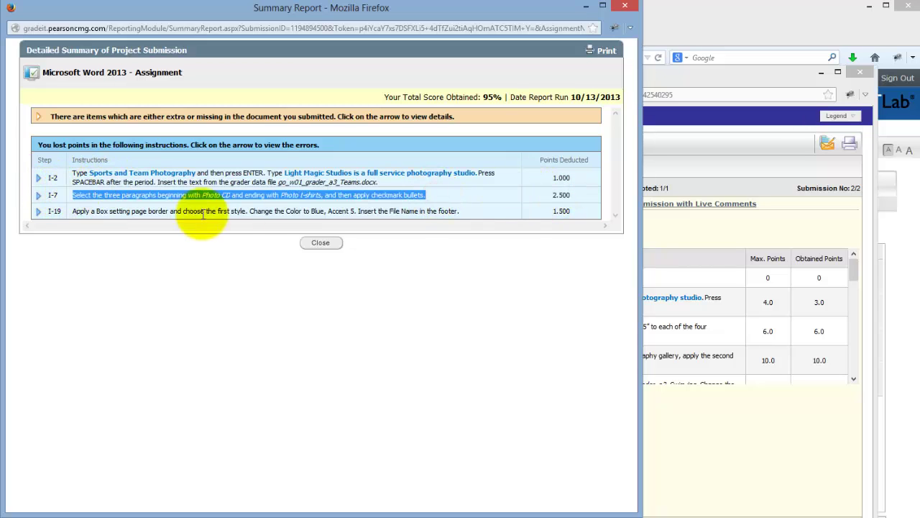
double_click(579, 196)
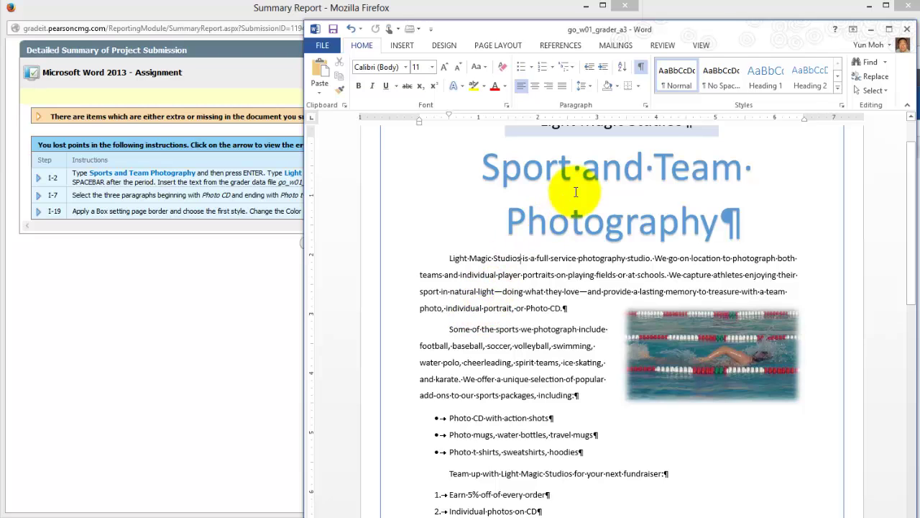
- Correct the document title in go_w01_grader_a3 to "Sports and Team Photography" and return to the Summary Report
click(568, 169)
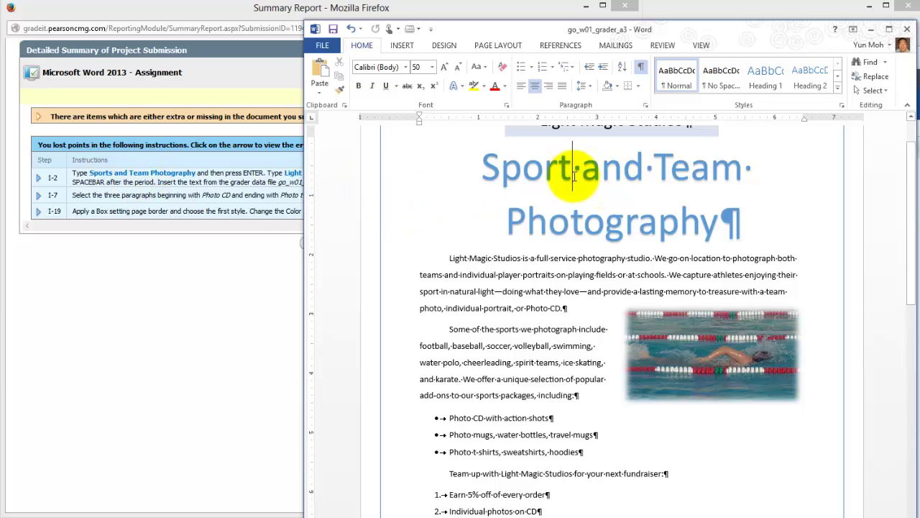
text(s)
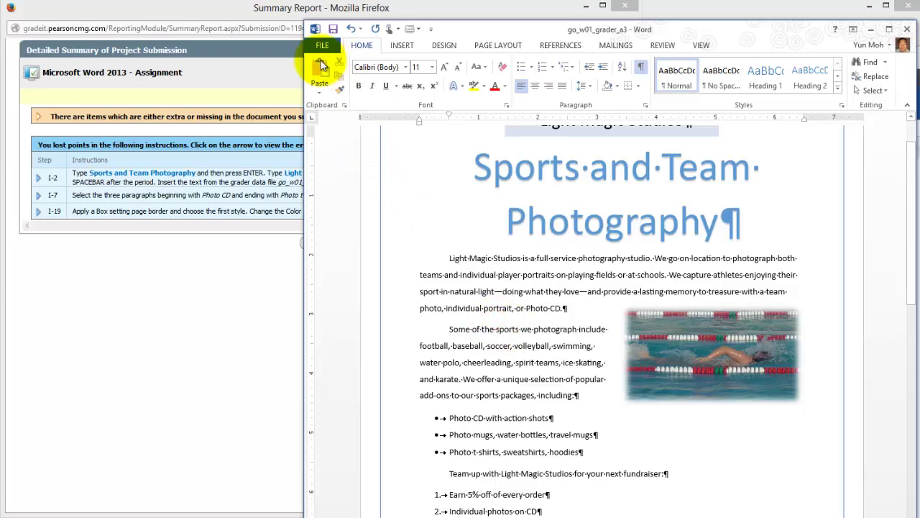
click(243, 351)
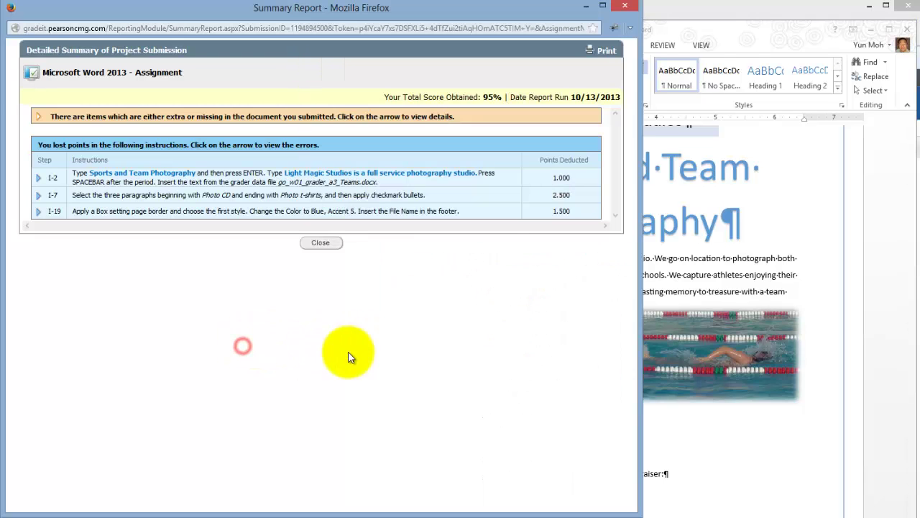
- Close the Summary Report, open the submission's Marked-up Report and examine the title paragraph in it
click(321, 246)
click(184, 432)
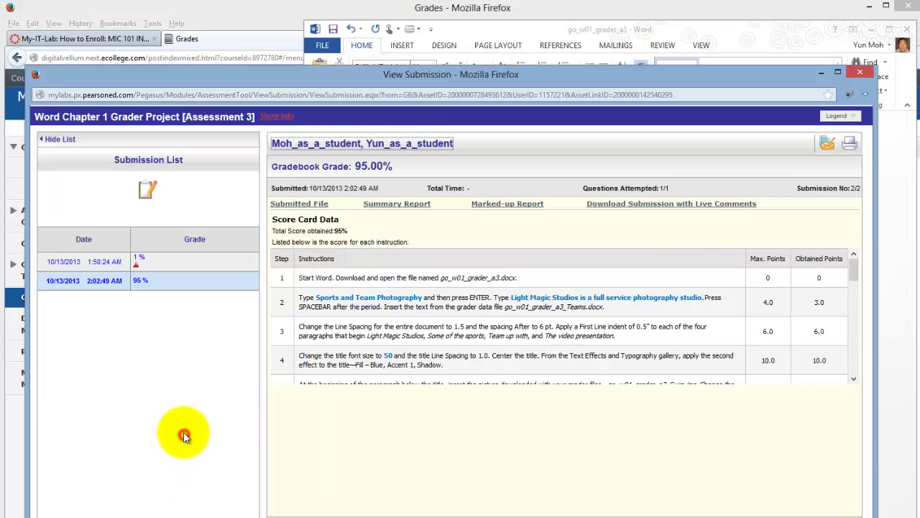
click(508, 206)
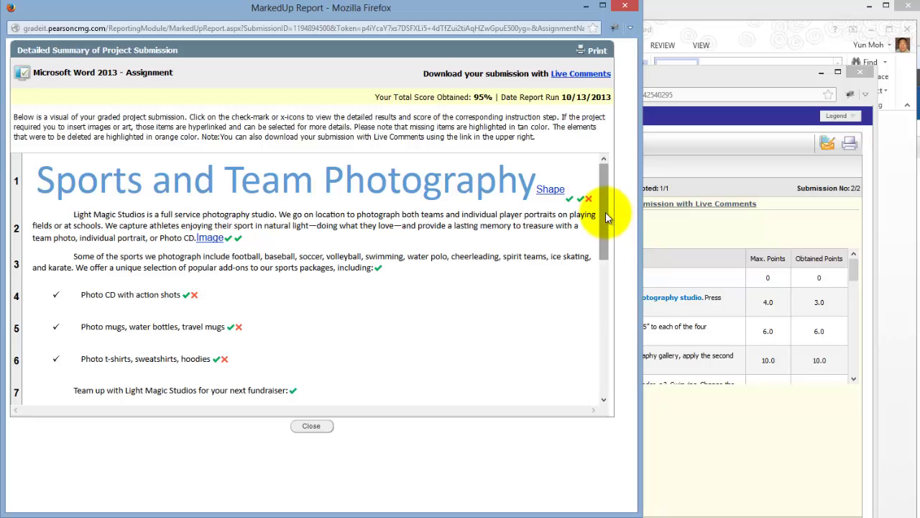
mouse_move(605, 167)
mouse_down()
mouse_move(598, 415)
mouse_move(602, 164)
mouse_up()
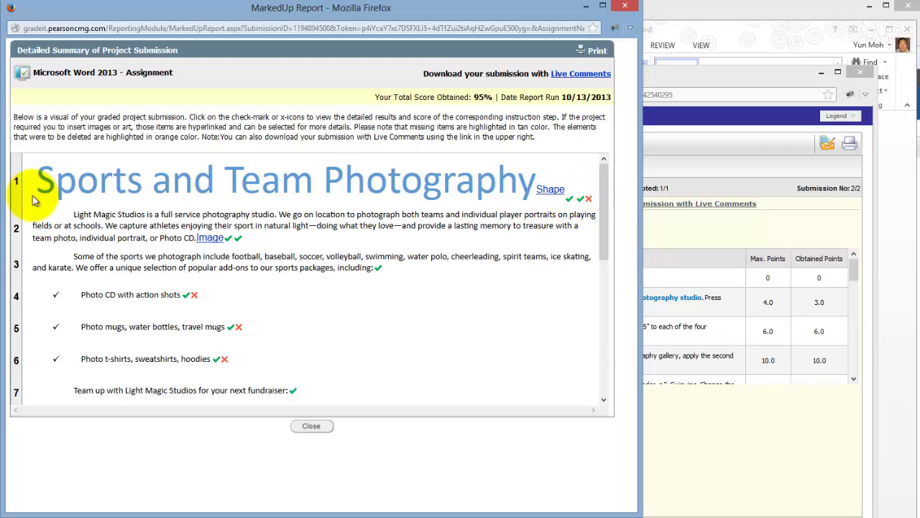
drag(52, 179, 588, 207)
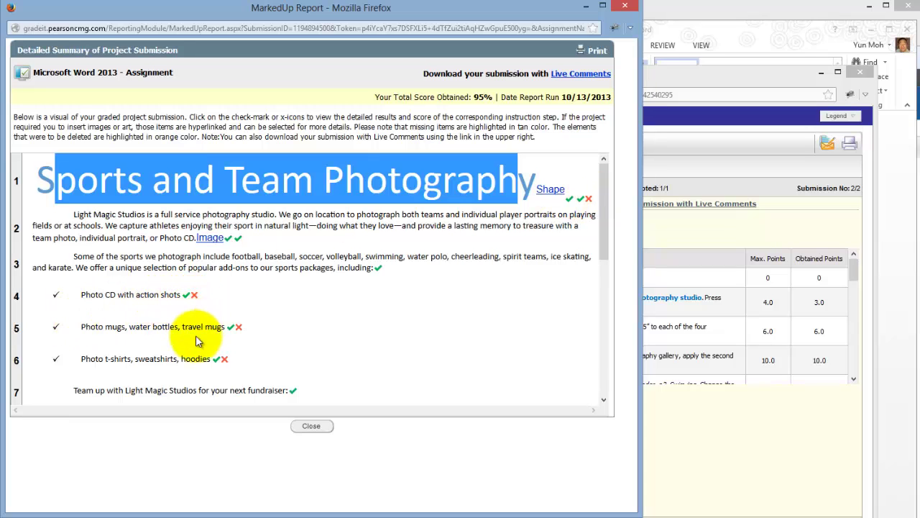
click(332, 245)
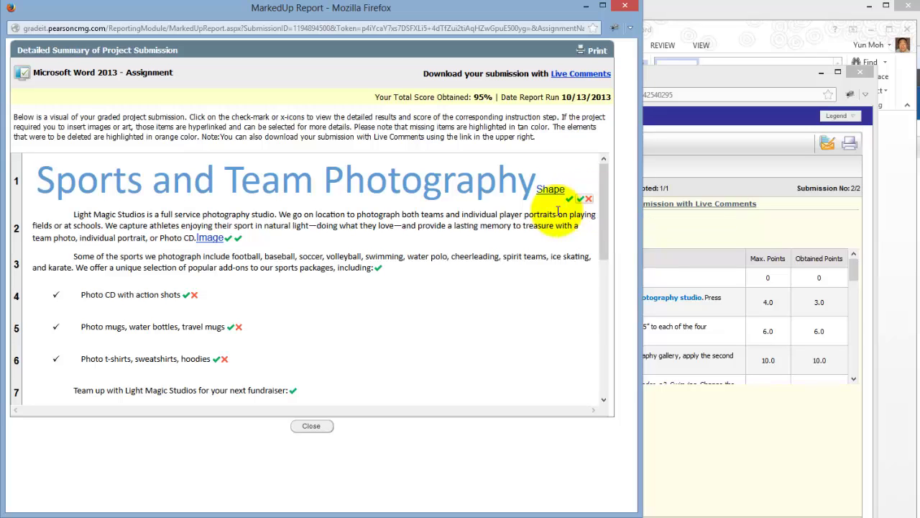
- Open the error details for the "Sports and Team Photography" title and examine the reason and points awarded for Instruction 2
click(588, 200)
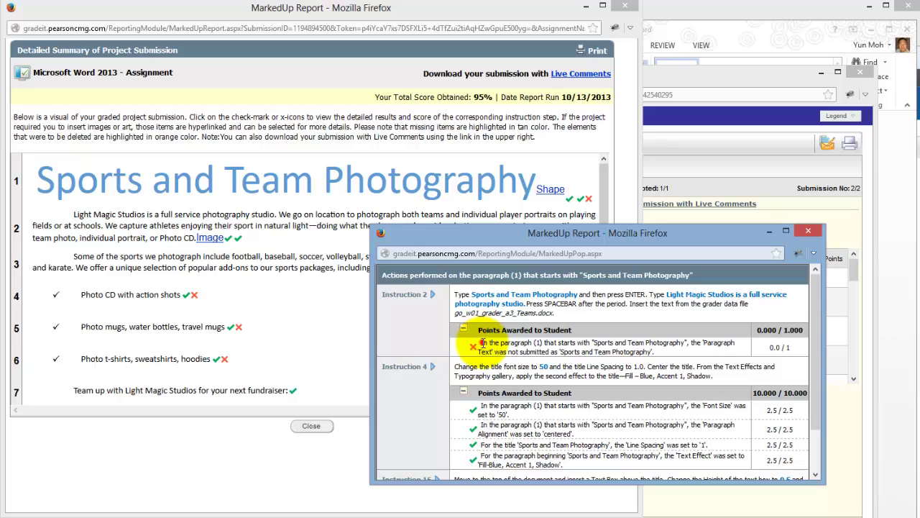
drag(481, 344, 674, 353)
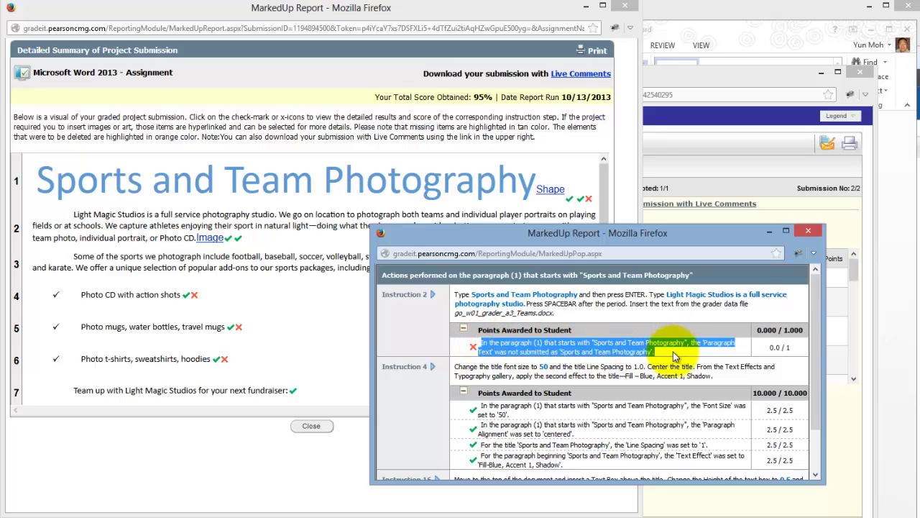
click(683, 354)
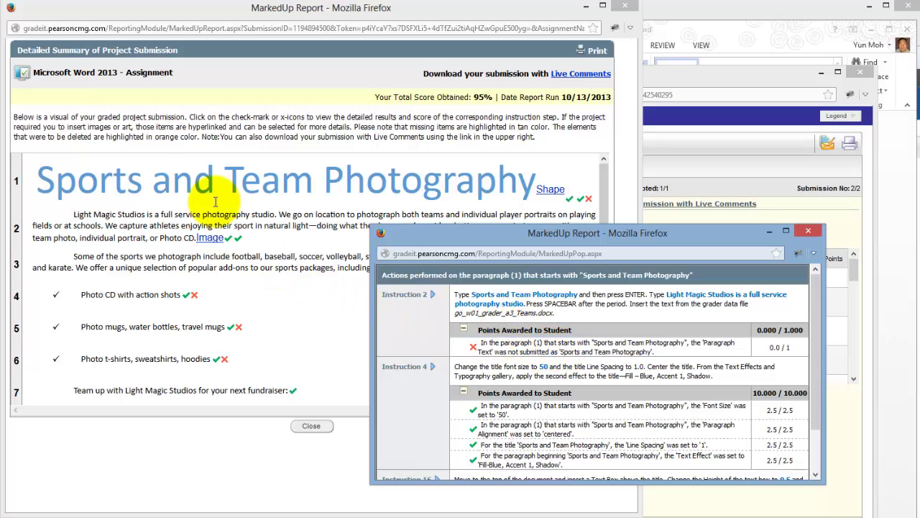
drag(142, 177, 344, 186)
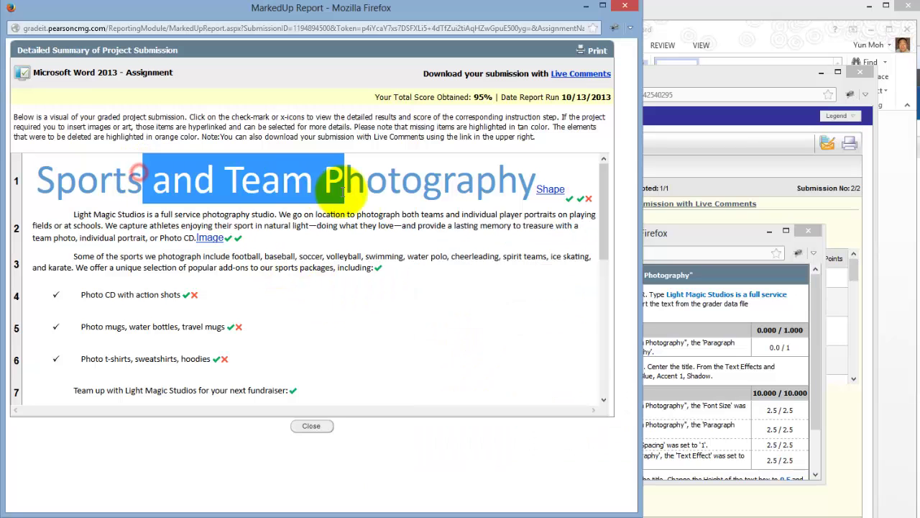
click(703, 353)
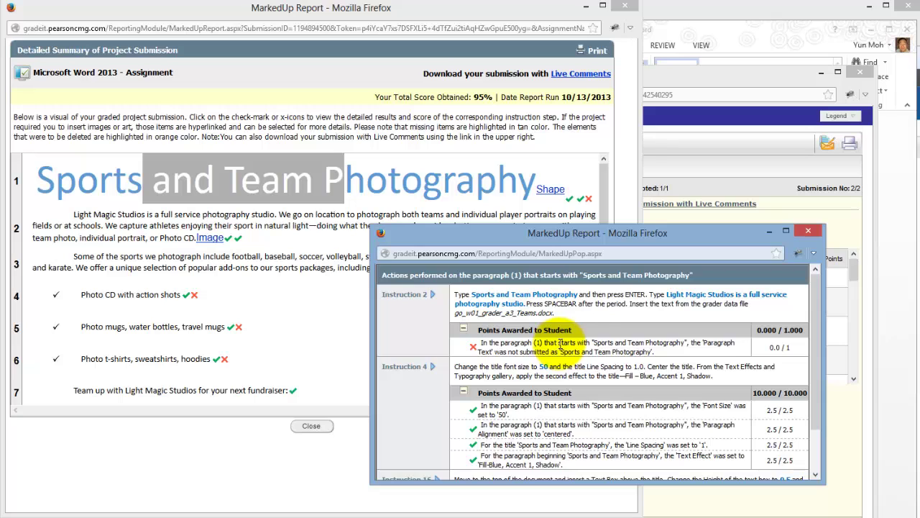
drag(593, 342, 687, 346)
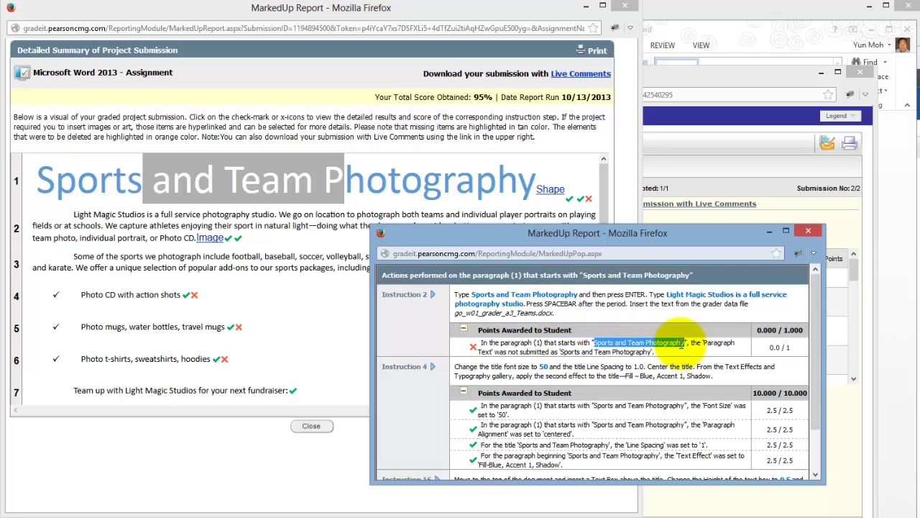
drag(703, 343, 668, 351)
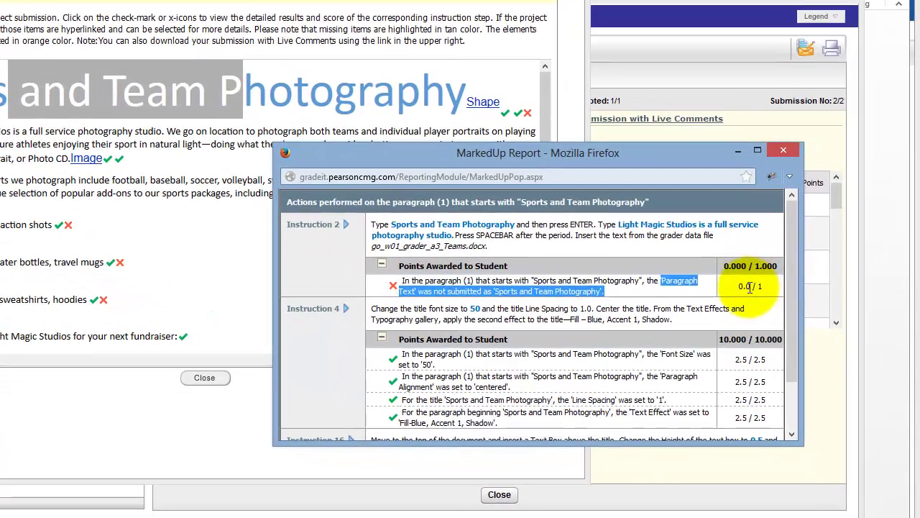
click(750, 286)
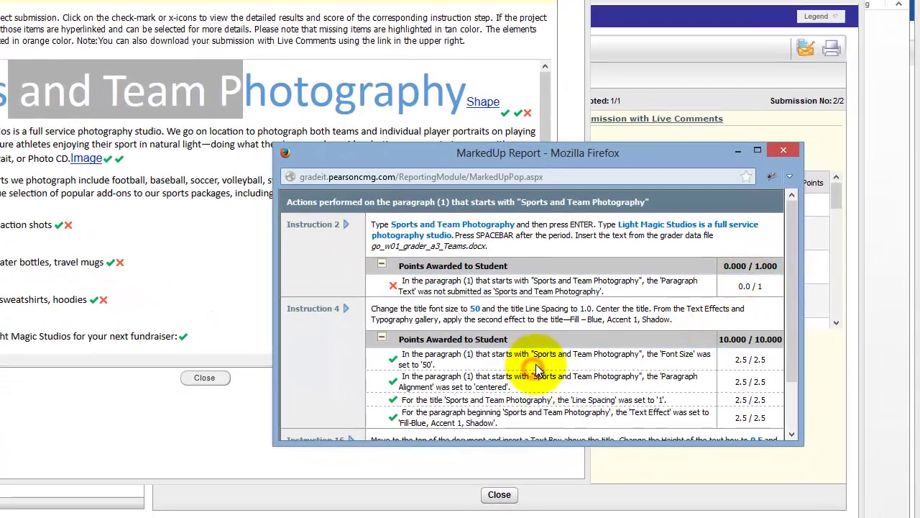
- Examine the Instruction 4 and Instruction 16 results for the title paragraph, then close its error details
scroll(538, 372, down, 1)
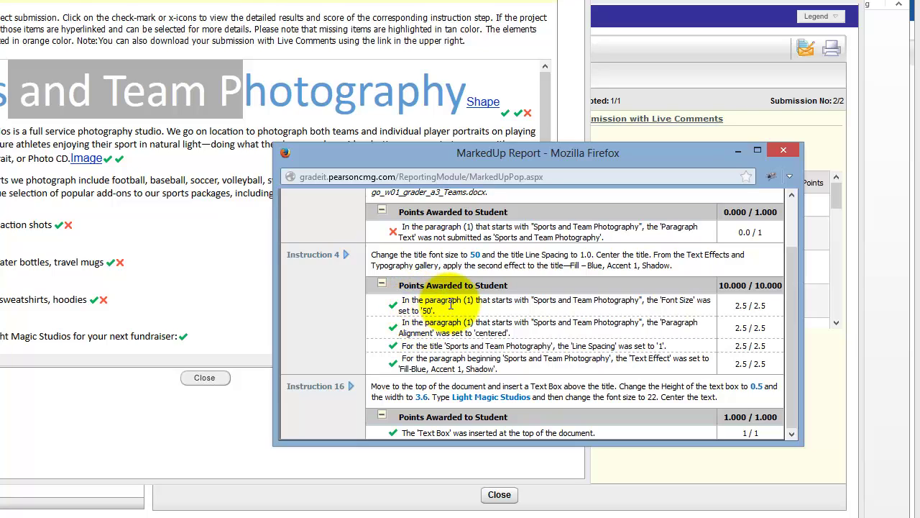
scroll(633, 316, up, 2)
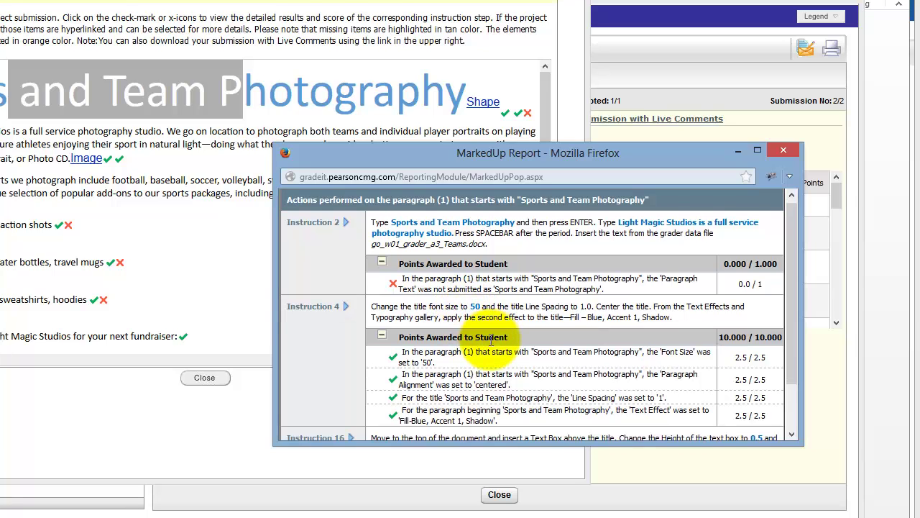
scroll(491, 341, down, 2)
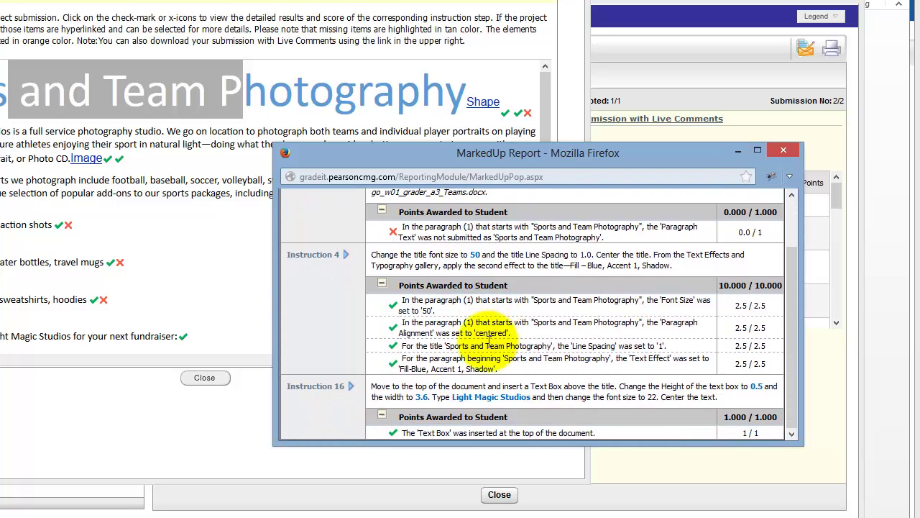
click(383, 286)
click(382, 338)
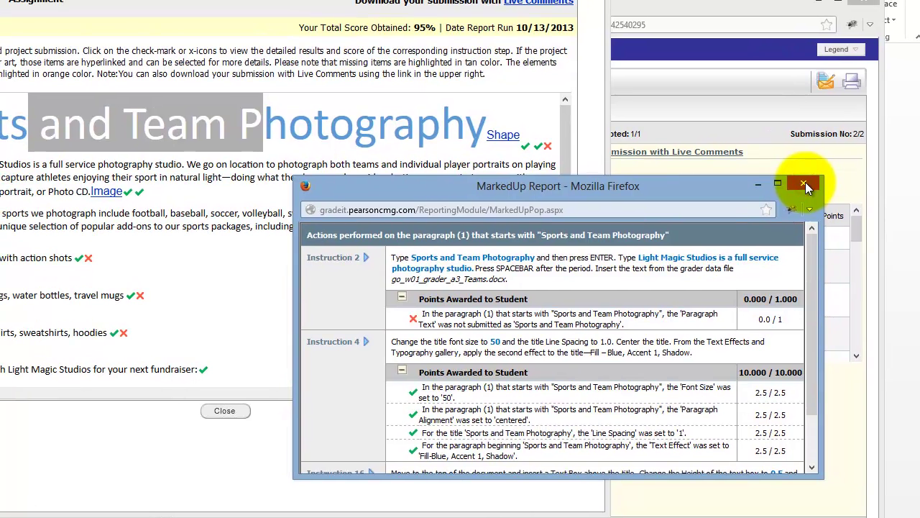
click(806, 185)
click(151, 113)
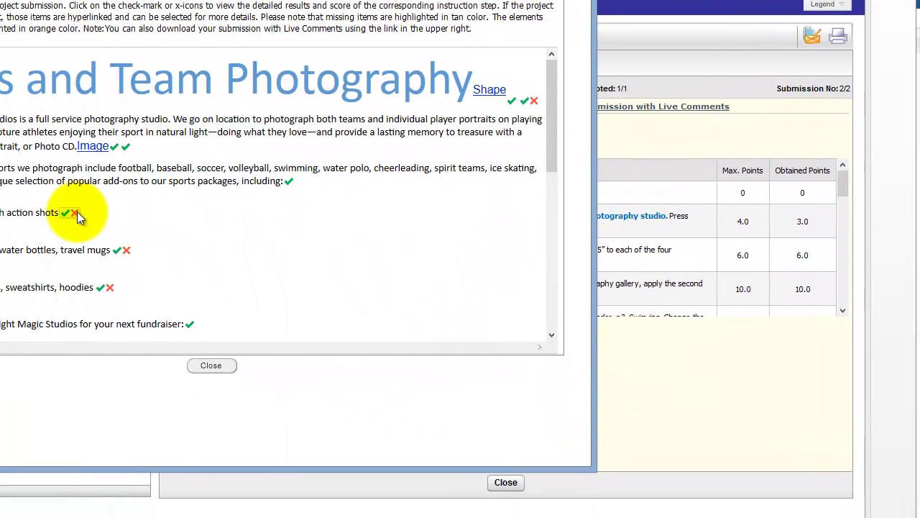
- Open the error details for "Photo CD with action shots", examine the bullet style feedback for Instruction 7, and close them
click(76, 212)
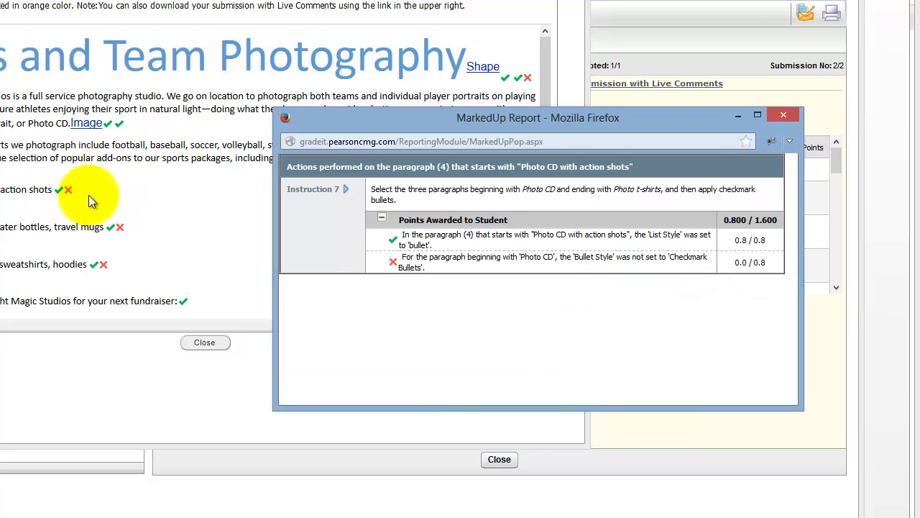
drag(415, 257, 431, 283)
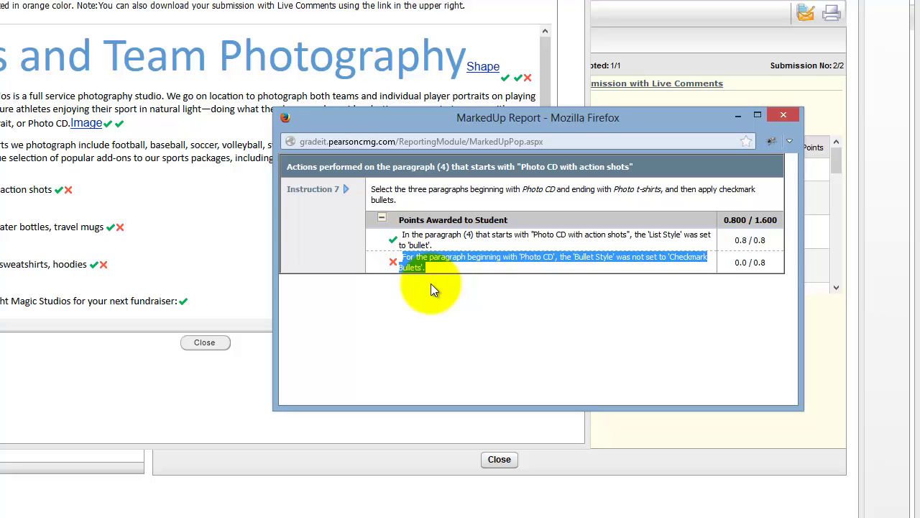
click(439, 267)
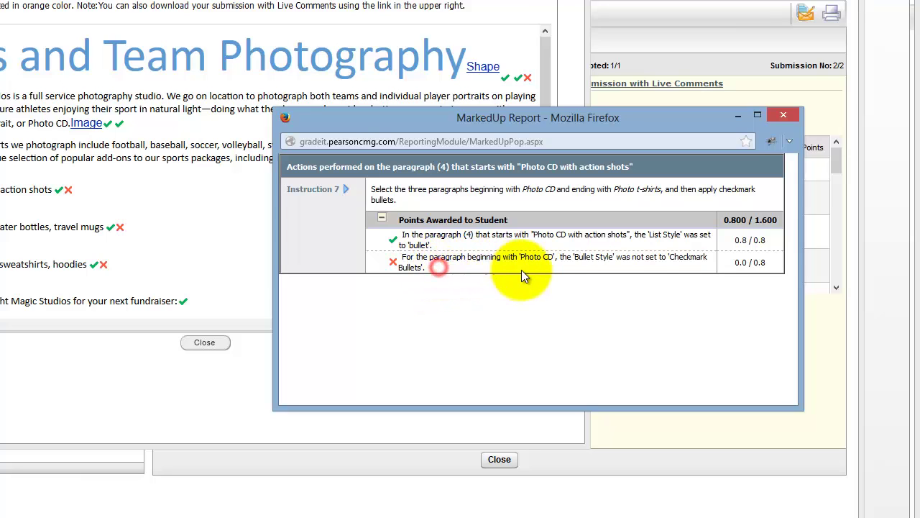
drag(574, 257, 613, 258)
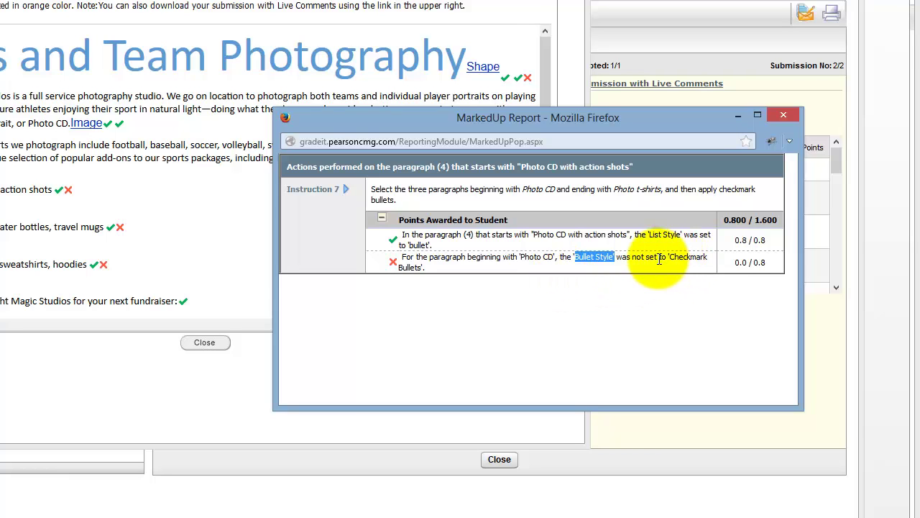
drag(667, 257, 706, 265)
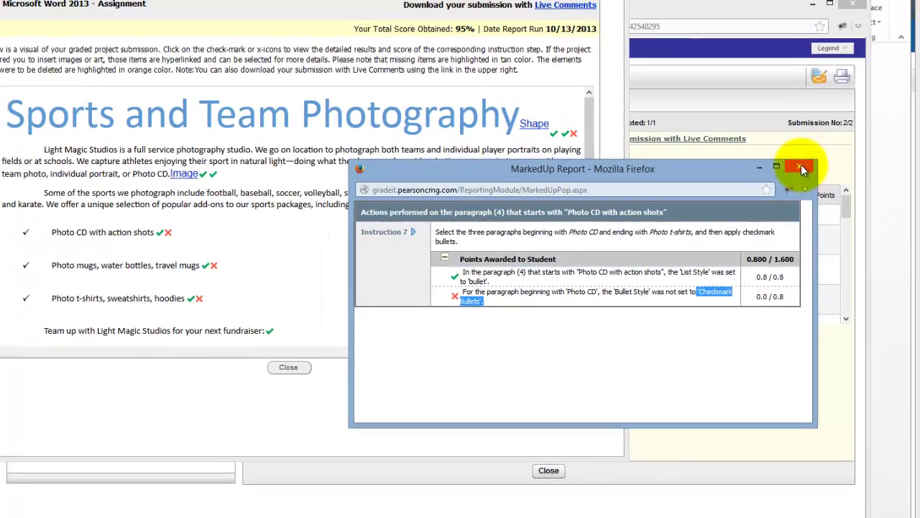
click(803, 169)
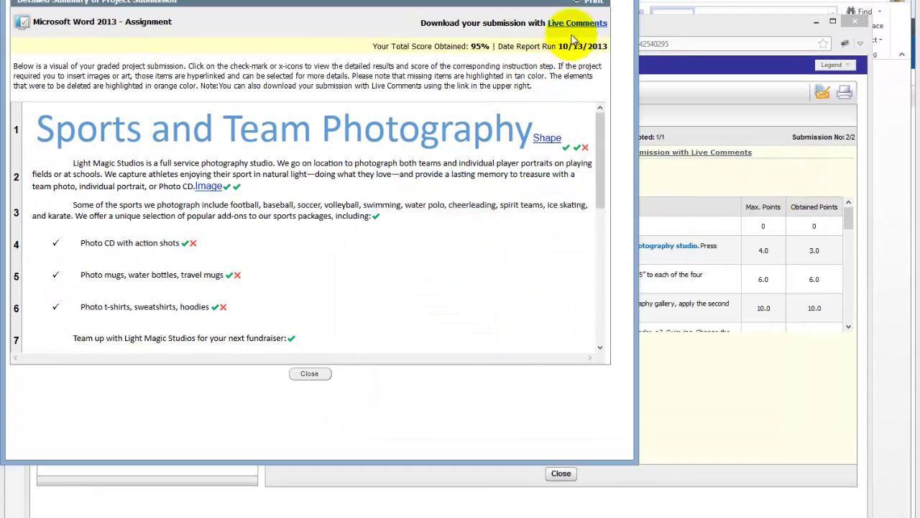
- Close the Marked-up Report and request the download of the submission with Live Comments
click(621, 1)
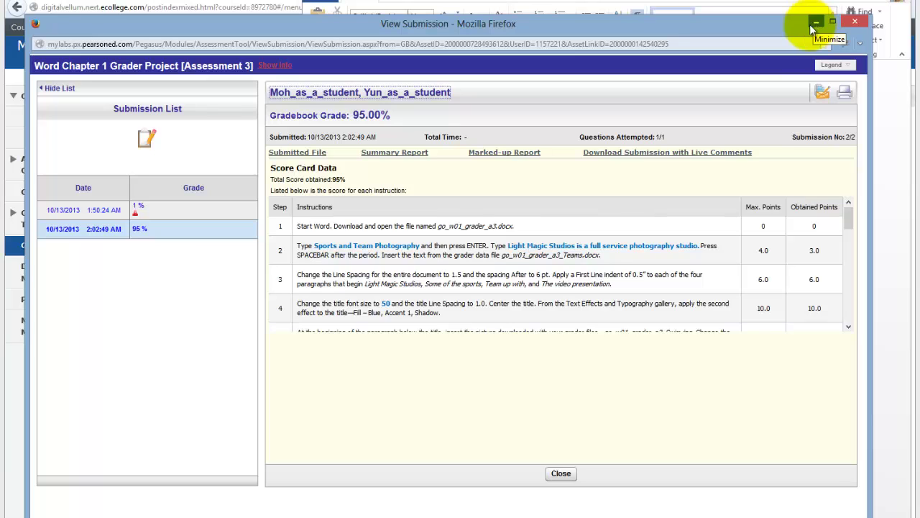
click(623, 154)
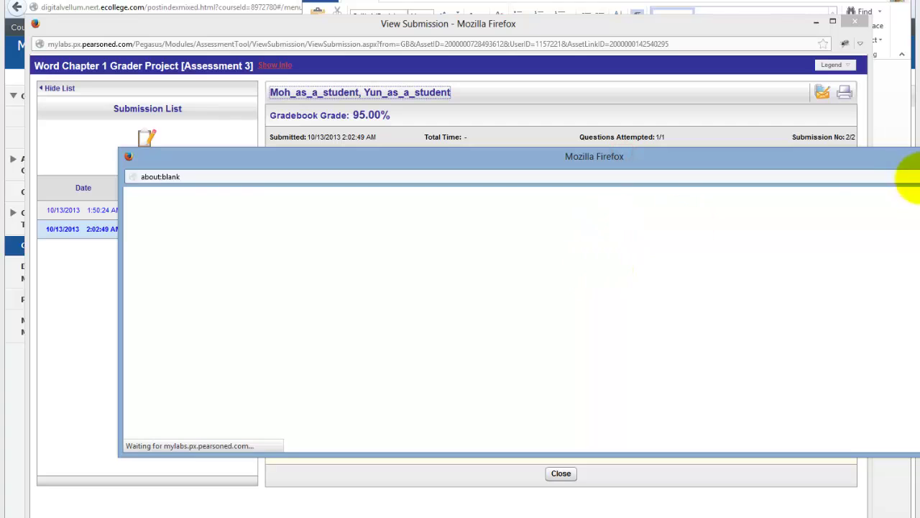
drag(786, 163, 691, 15)
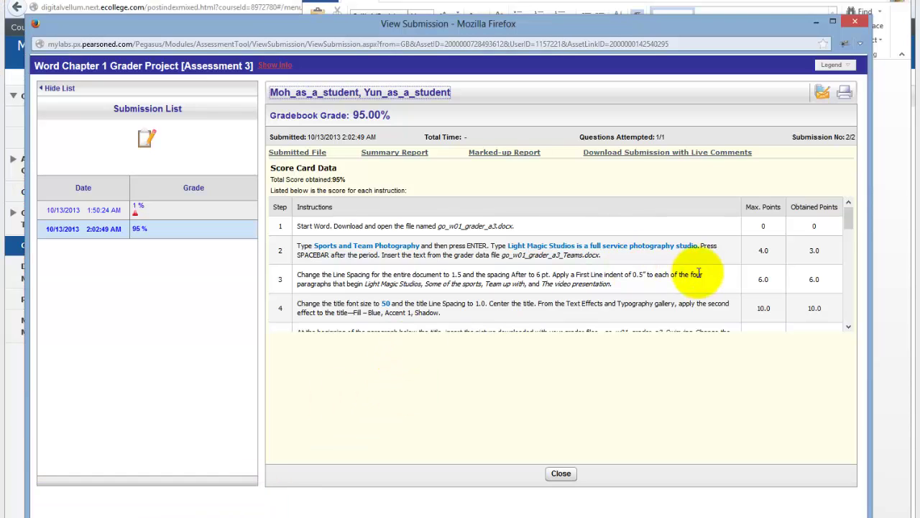
click(697, 158)
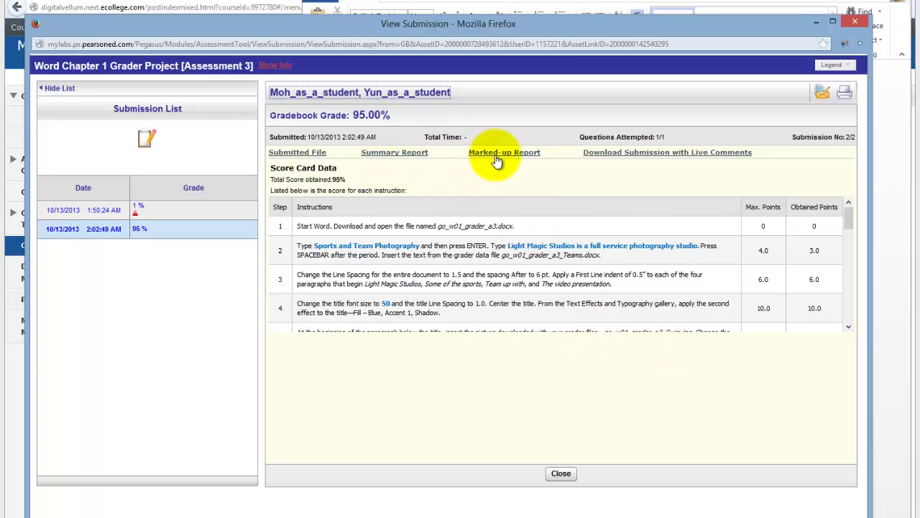
- Switch to the Word document and apply checkmark bullets to the three list items from "Photo CD with action shots" to "Photo t-shirts, sweatshirts, hoodies"
click(817, 21)
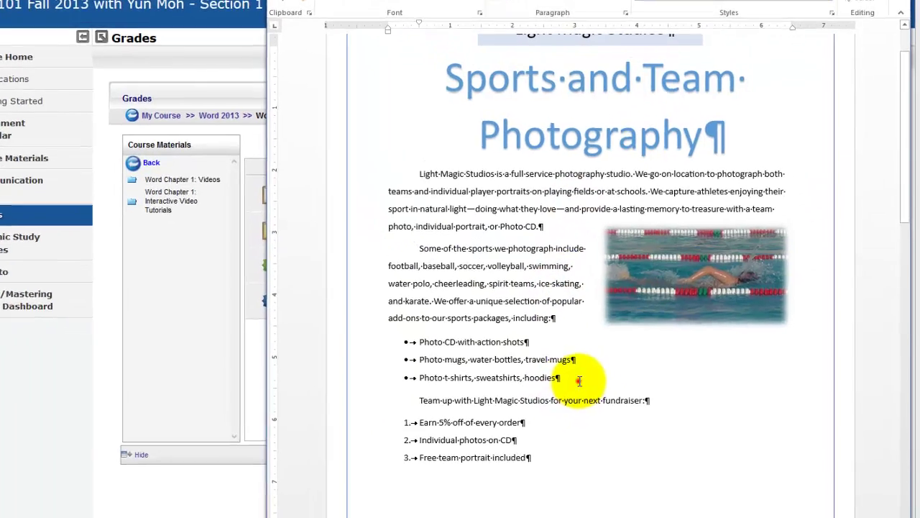
drag(586, 399, 456, 365)
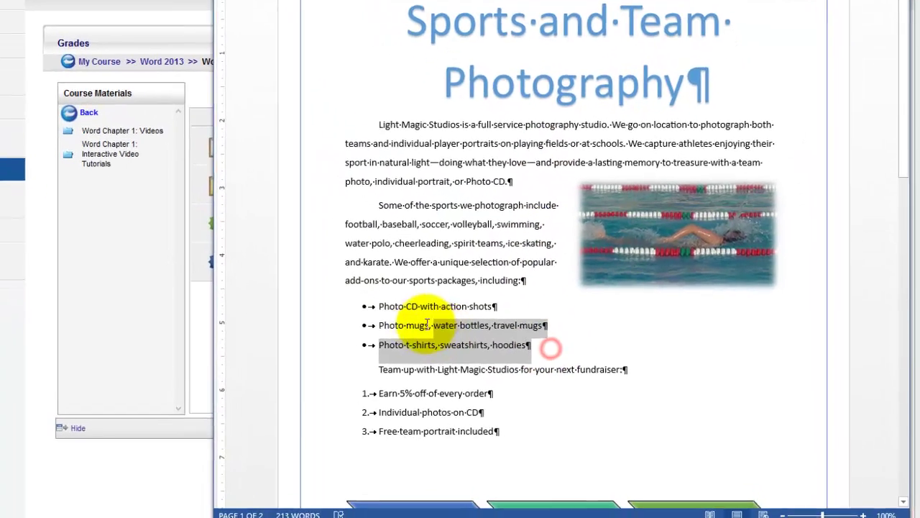
drag(377, 295, 379, 268)
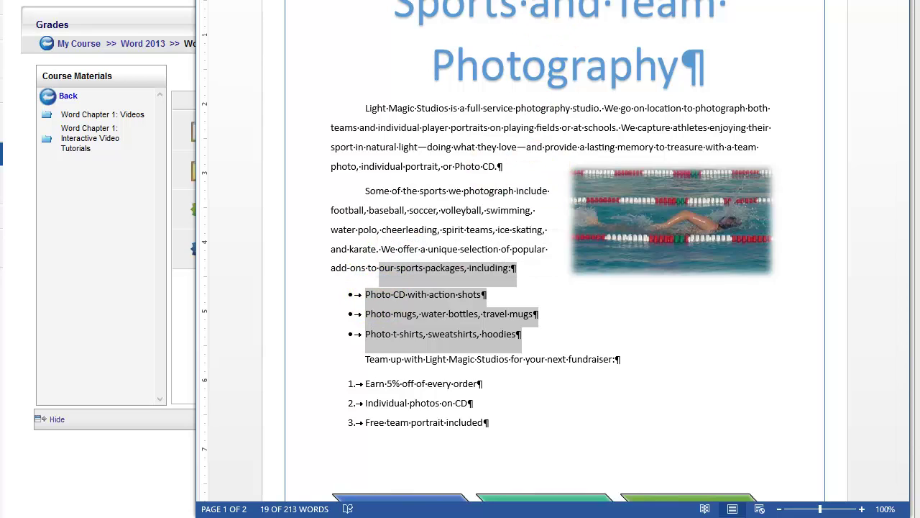
click(464, 0)
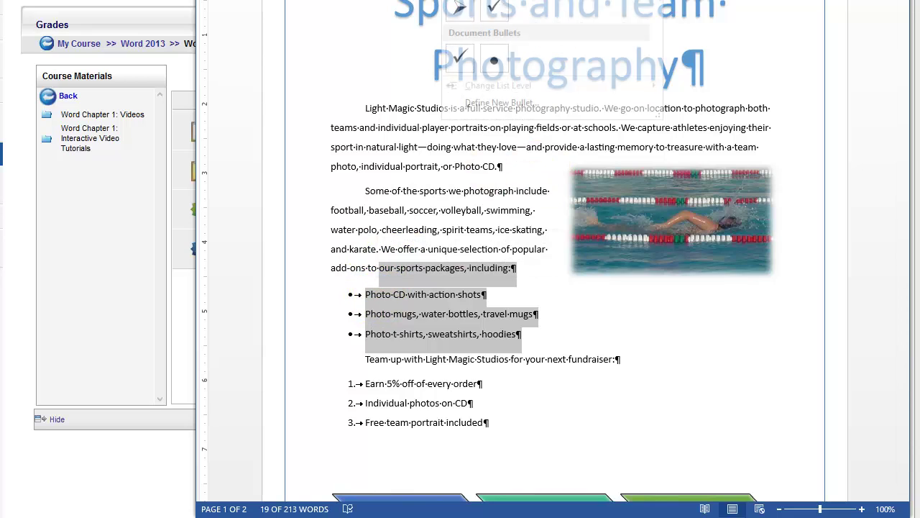
click(459, 67)
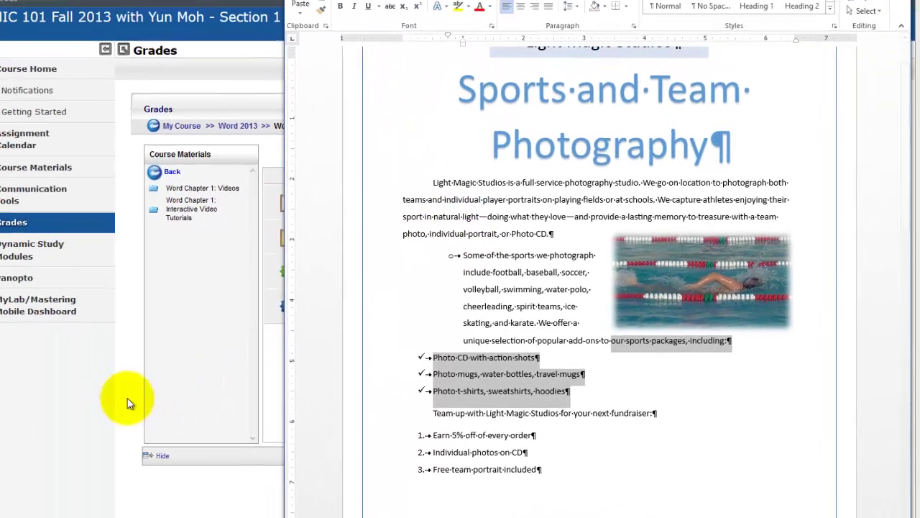
- Return to MyITLab and open Word Chapter 1 Grader Project [Assessment 3] from the Word 2013, Word Chapter 1 course materials
click(102, 416)
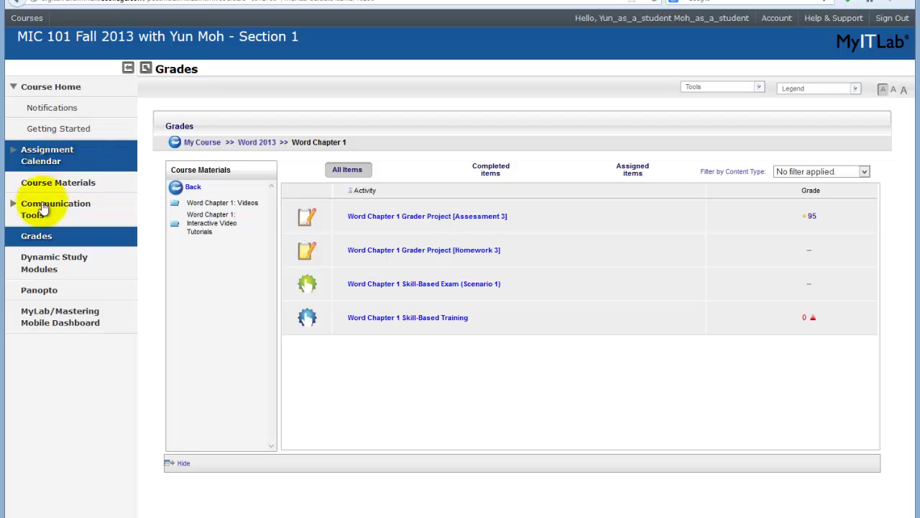
click(52, 186)
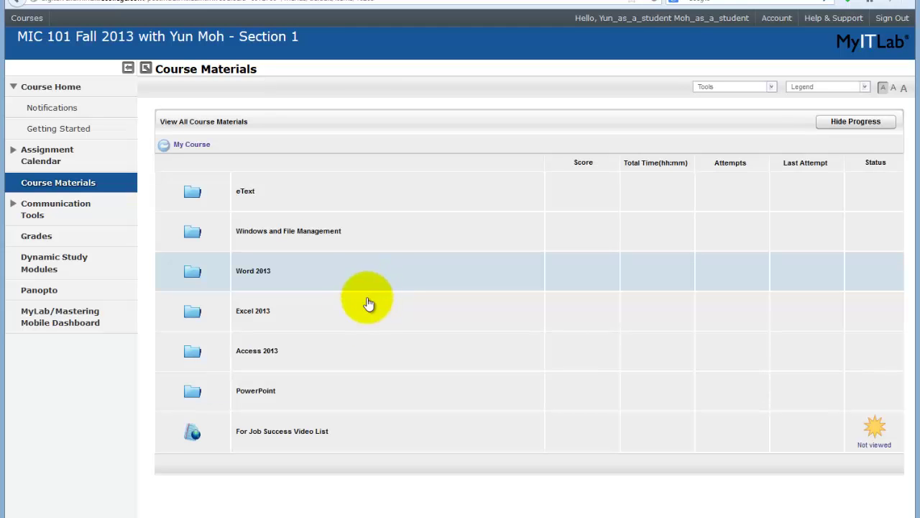
click(194, 273)
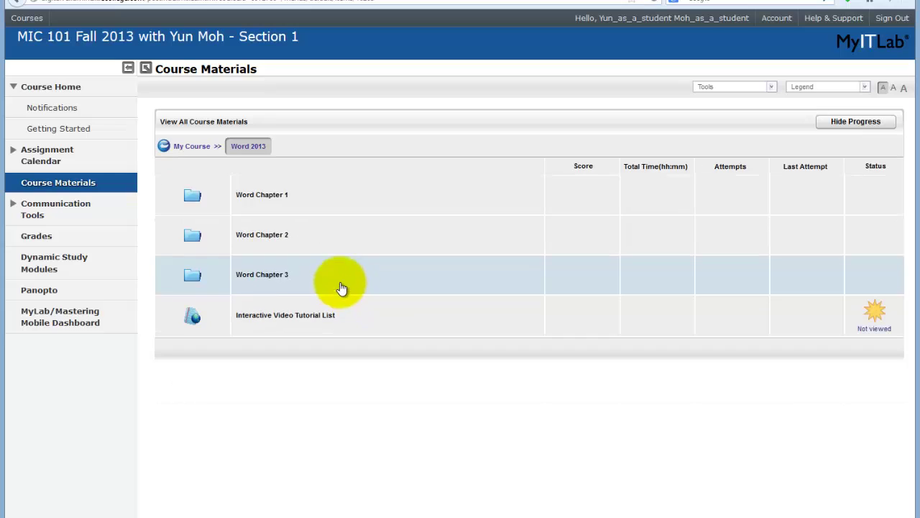
click(192, 195)
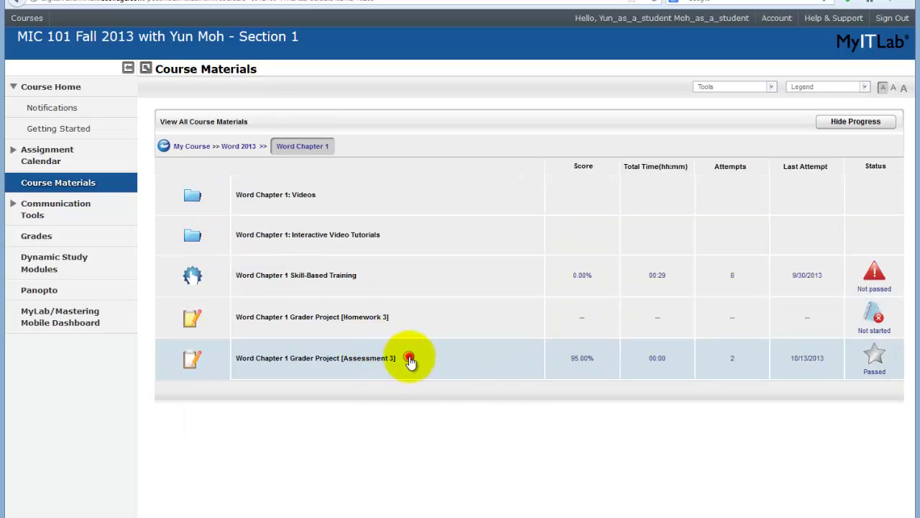
click(408, 357)
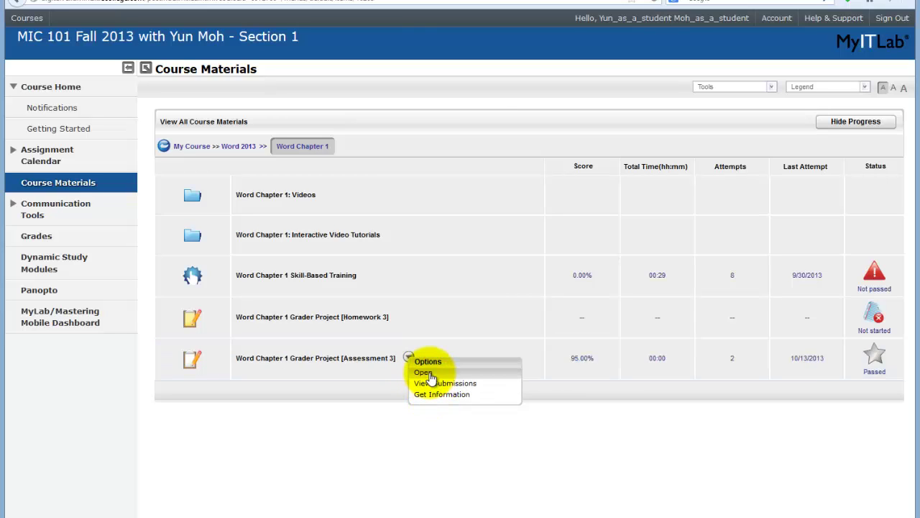
click(429, 373)
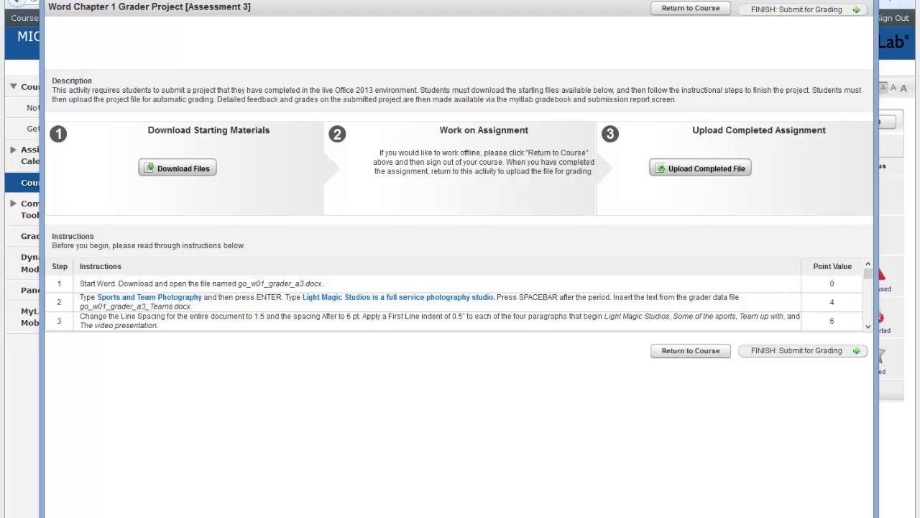
- Check the corrected Word document, upload go_w01_grader_a3 as the completed file, and submit it for grading
click(247, 497)
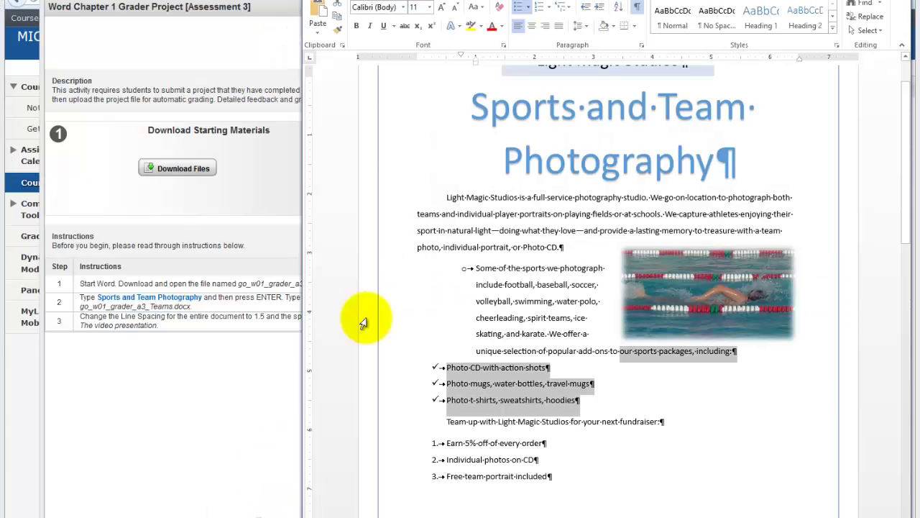
click(445, 299)
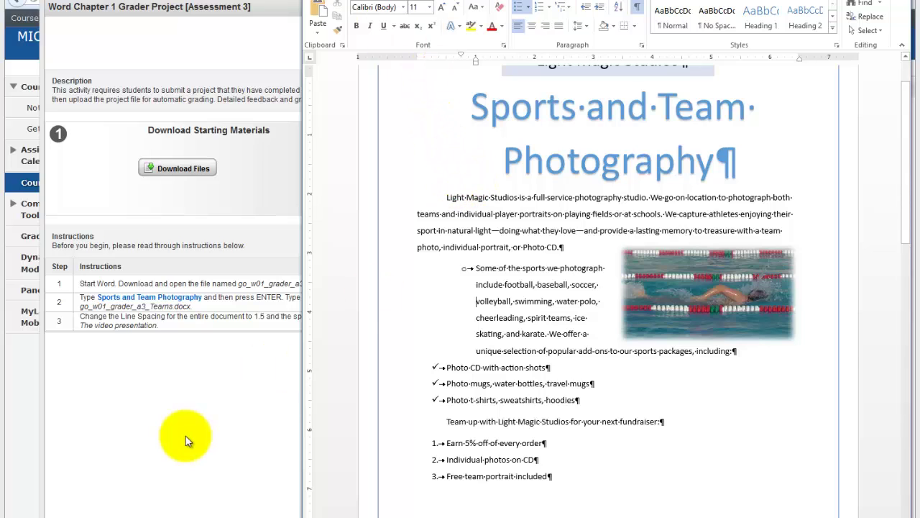
click(186, 435)
click(679, 168)
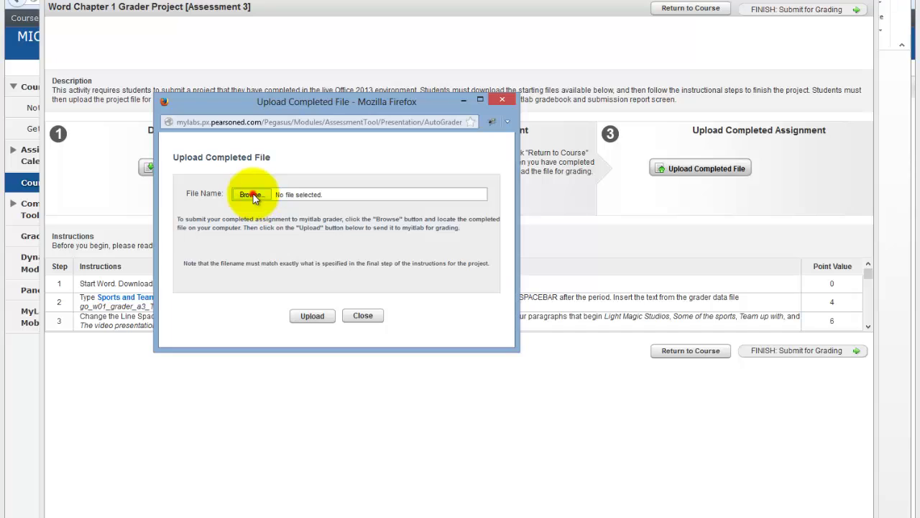
click(252, 194)
click(317, 198)
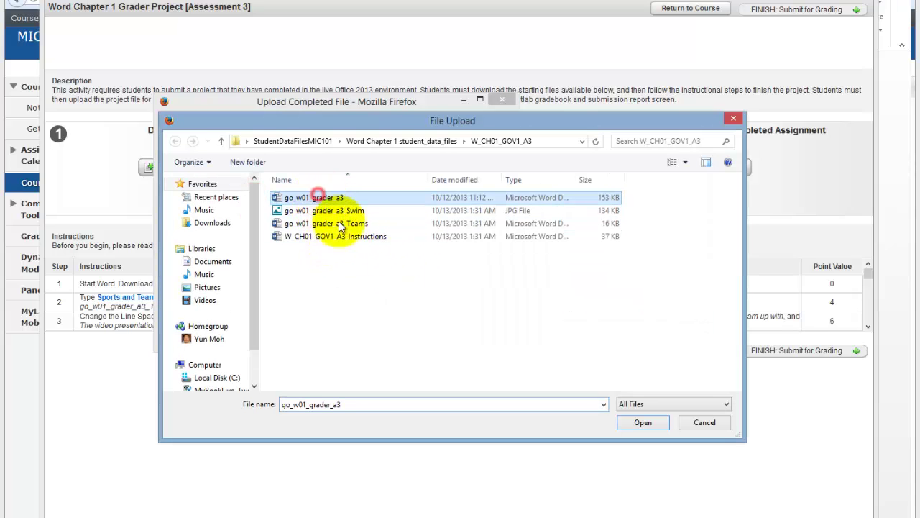
click(626, 421)
click(309, 317)
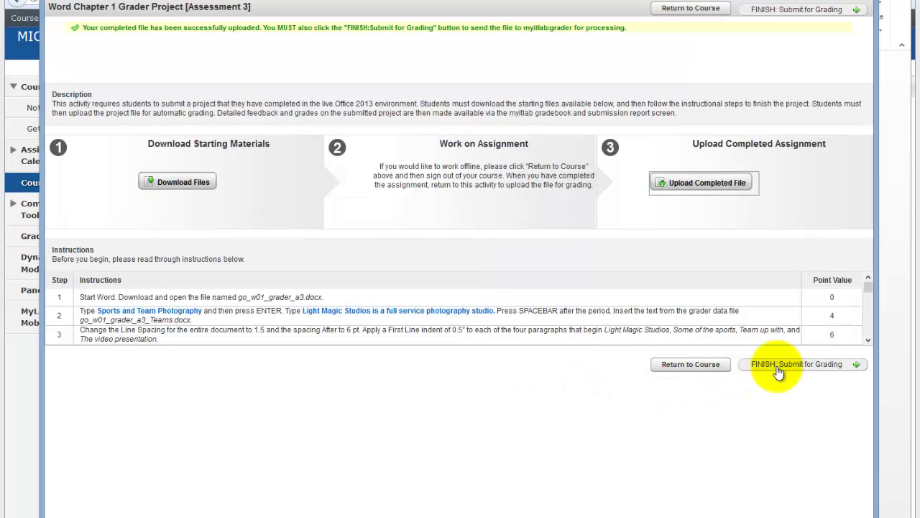
click(778, 368)
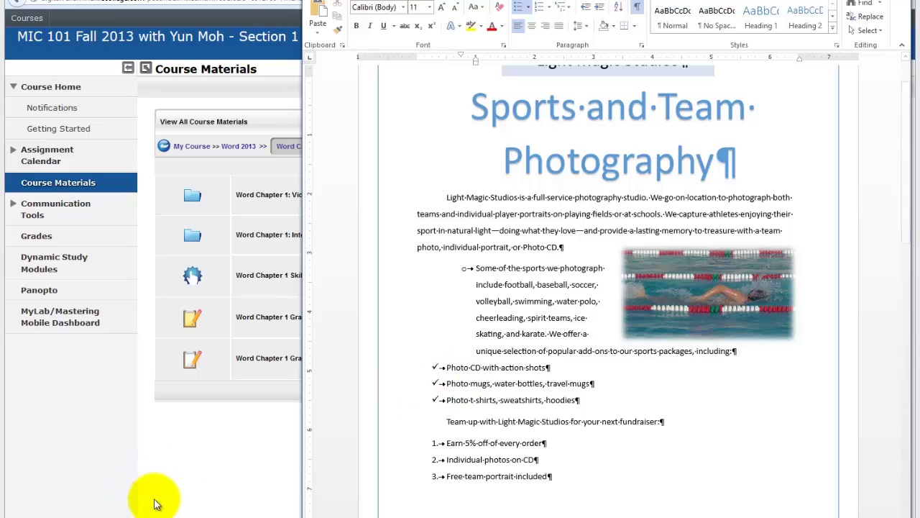
- Return to MyITLab and check the grade of Word Chapter 1 Grader Project [Assessment 3] in the Word Chapter 1 grades
click(192, 499)
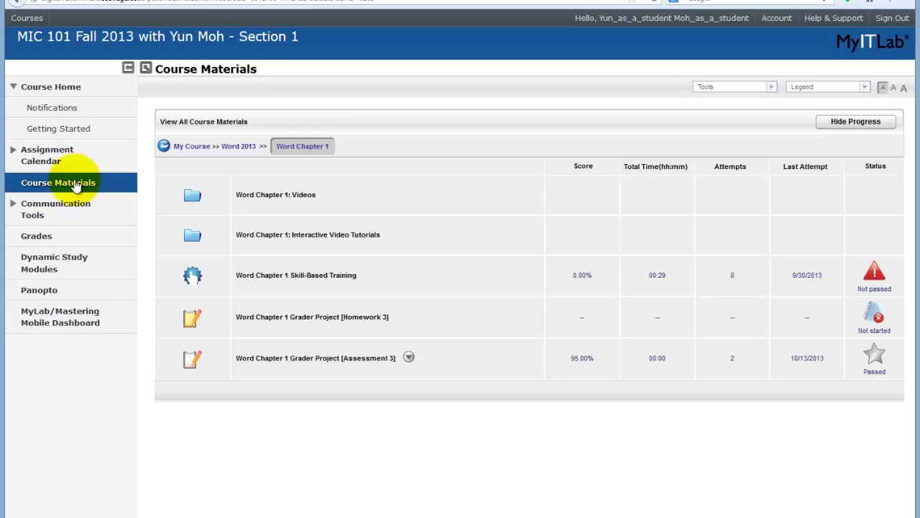
click(75, 182)
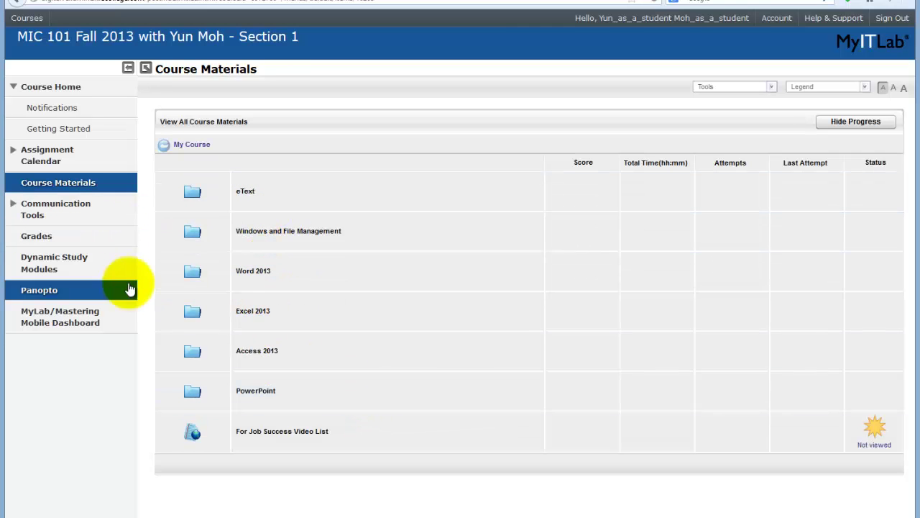
click(59, 237)
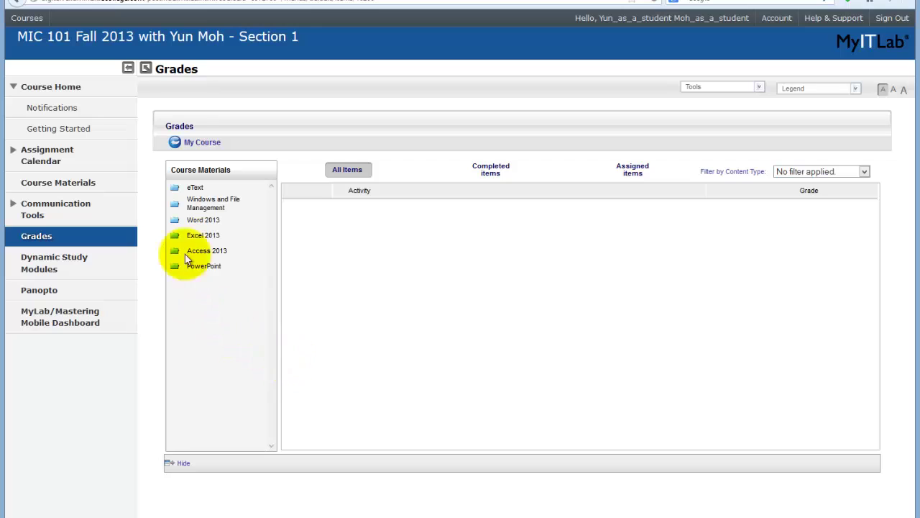
click(198, 234)
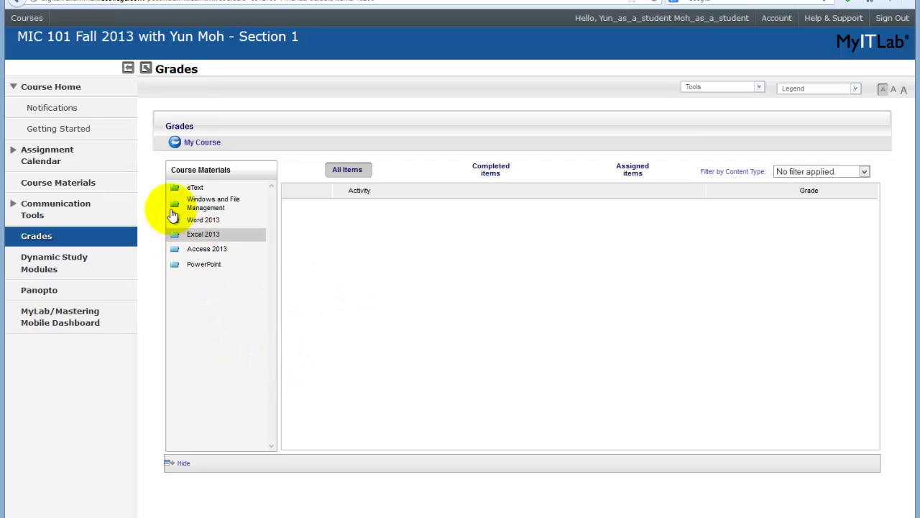
click(181, 220)
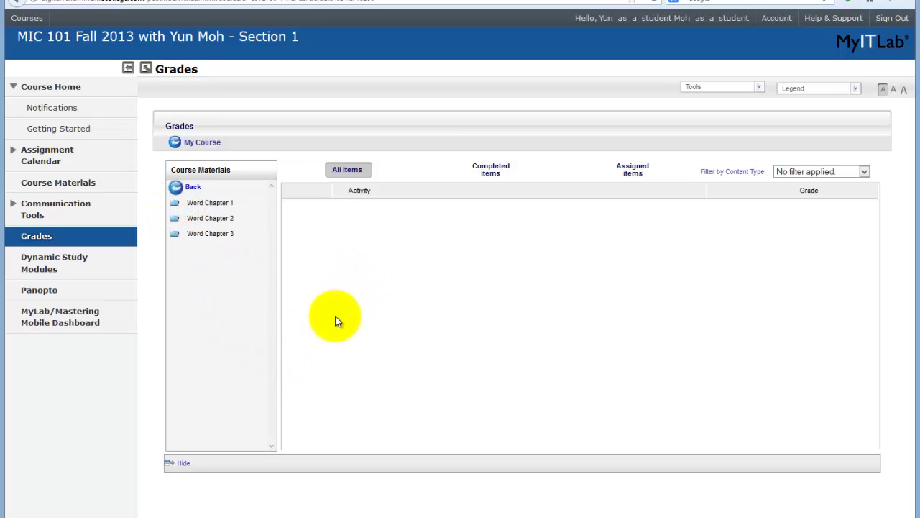
click(216, 201)
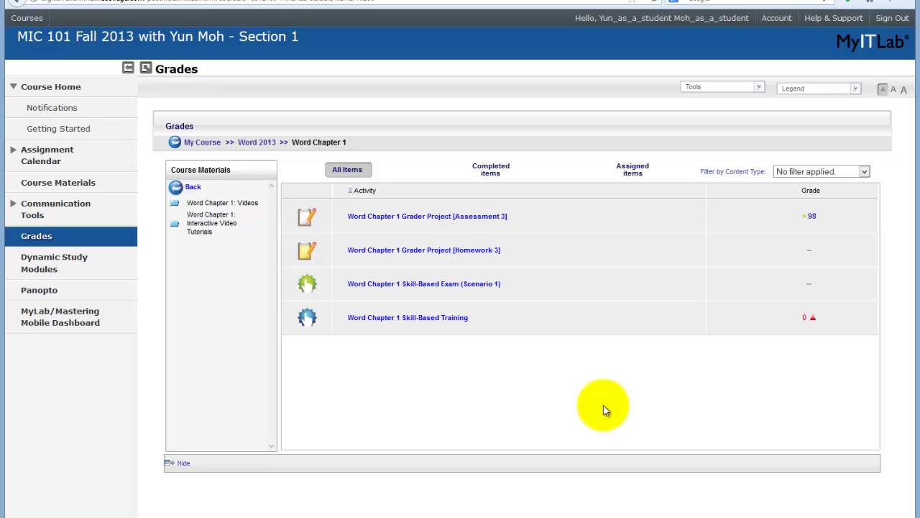
click(516, 216)
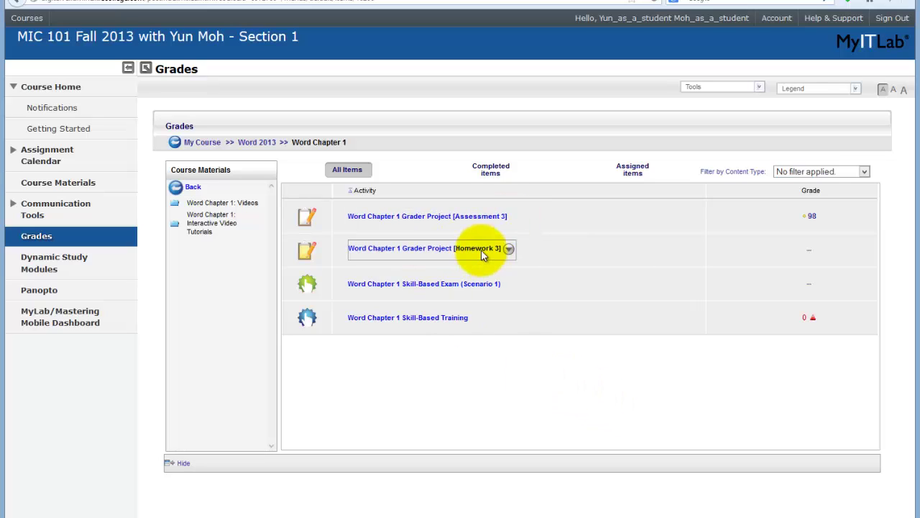